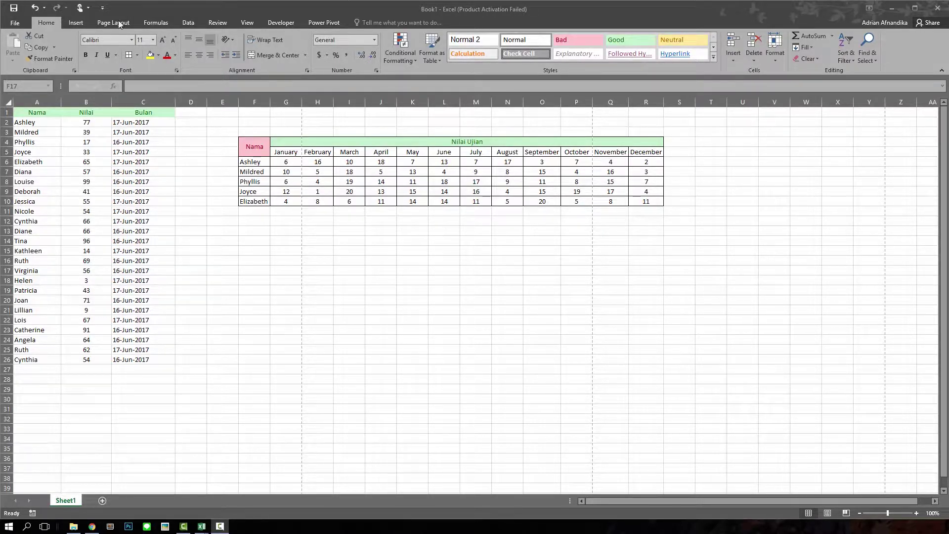
Select the Nama, Nilai and Bulan data in A1:C26 and start a PivotTable from it
click(75, 23)
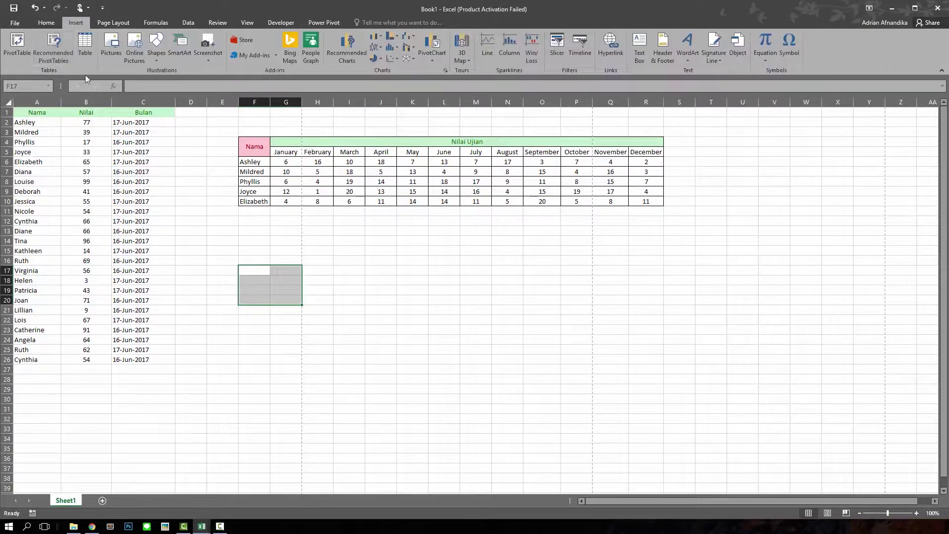
click(274, 272)
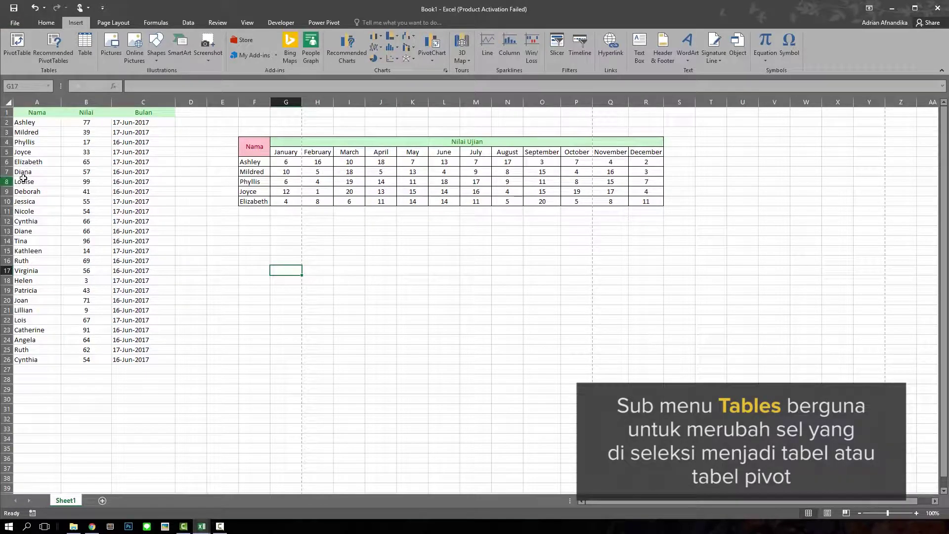
mouse_move(39, 117)
mouse_down()
mouse_move(142, 158)
mouse_move(132, 359)
mouse_up()
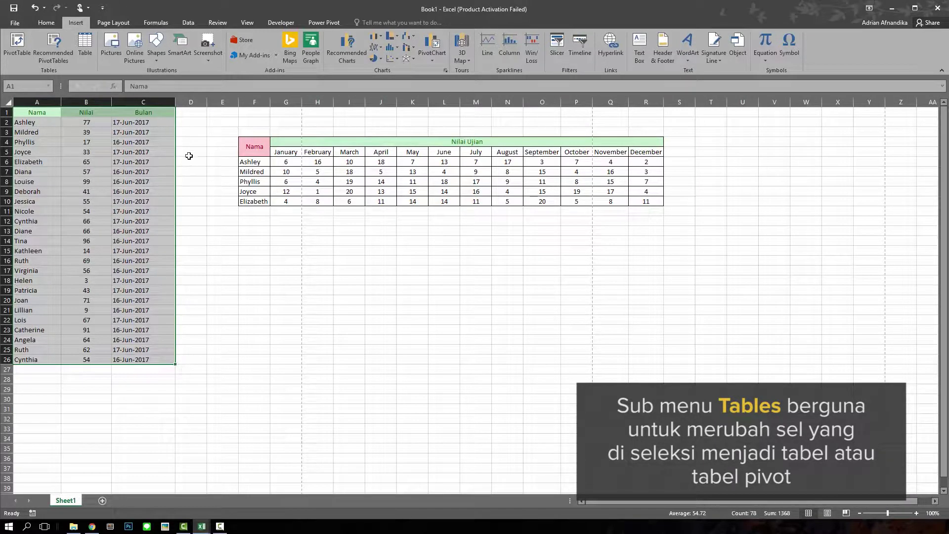
click(12, 44)
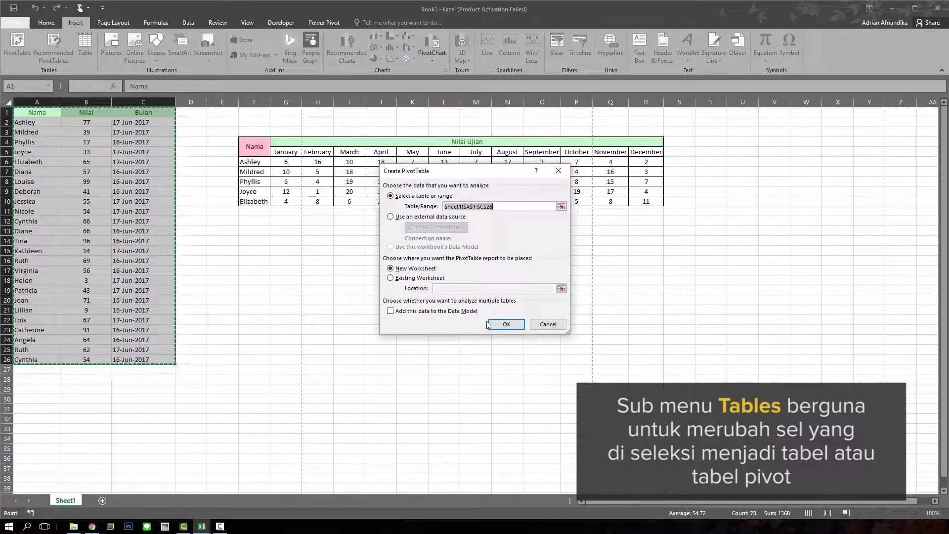
Place the PivotTable on a new Sheet2, check the Sheet1 source data, and return to Sheet2
click(497, 325)
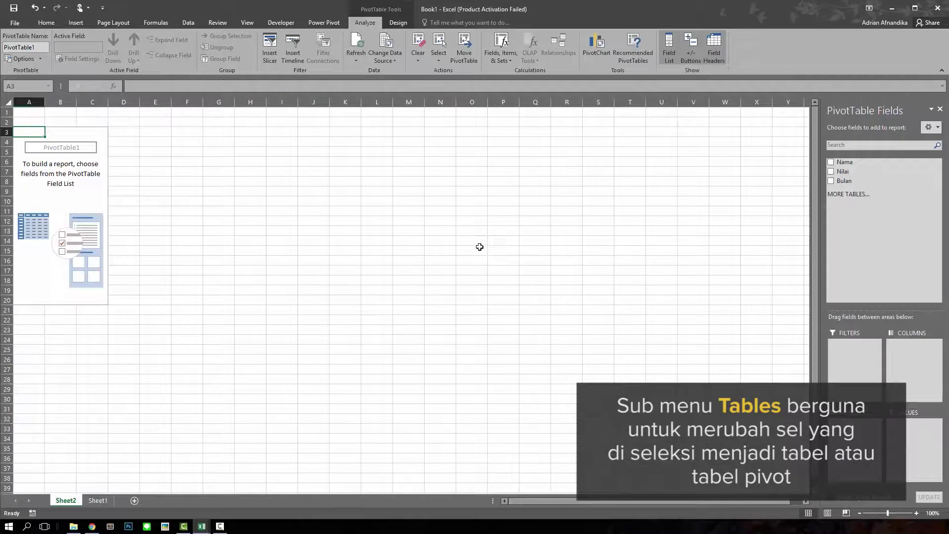
click(97, 500)
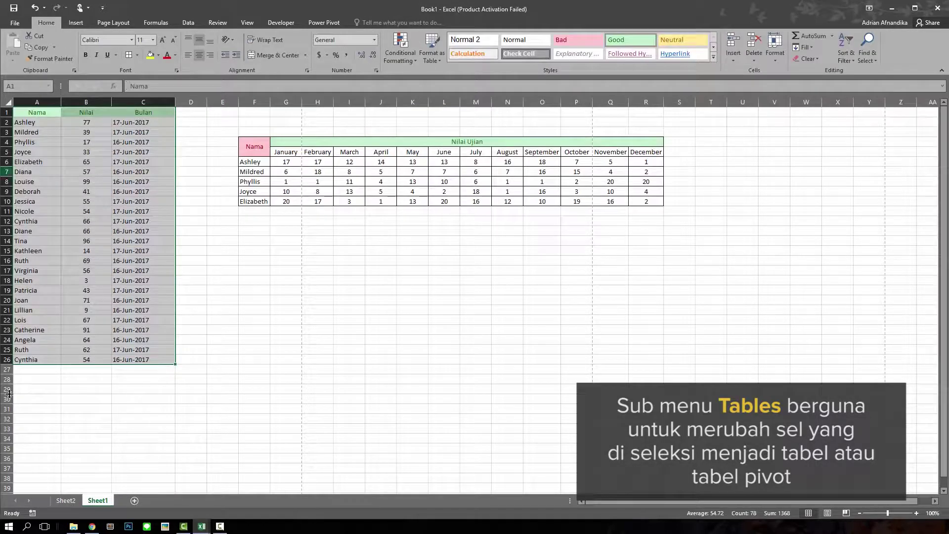
click(67, 500)
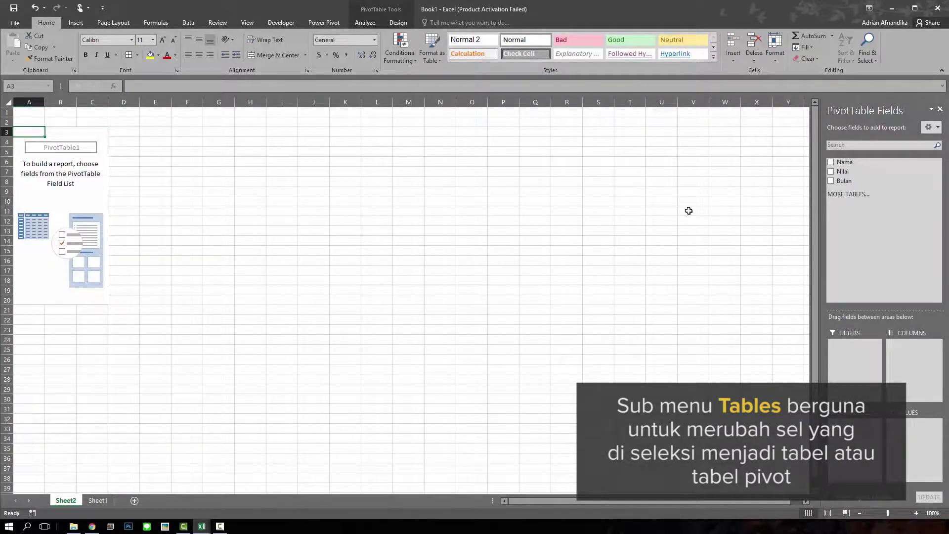
Add Nama and Nilai to PivotTable1 and make Bulan a report filter
click(830, 163)
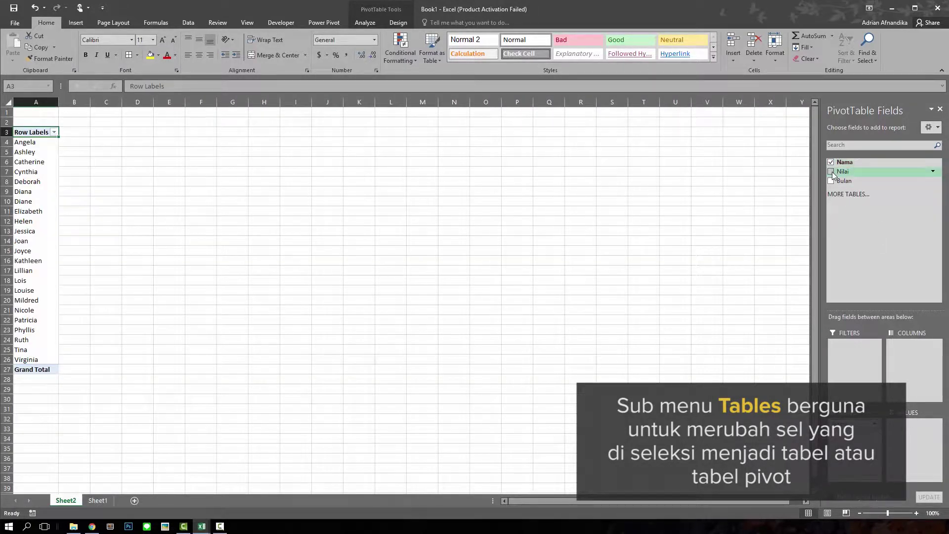
click(831, 171)
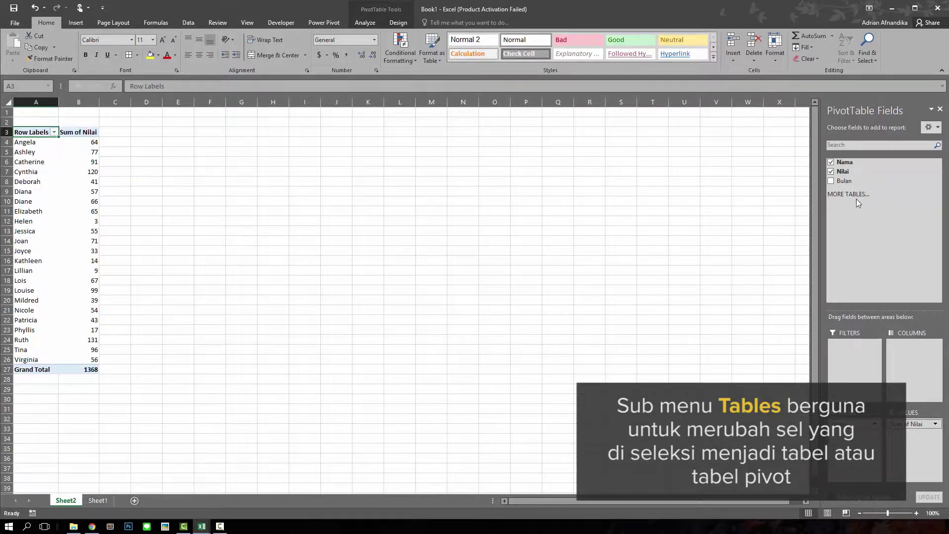
click(831, 181)
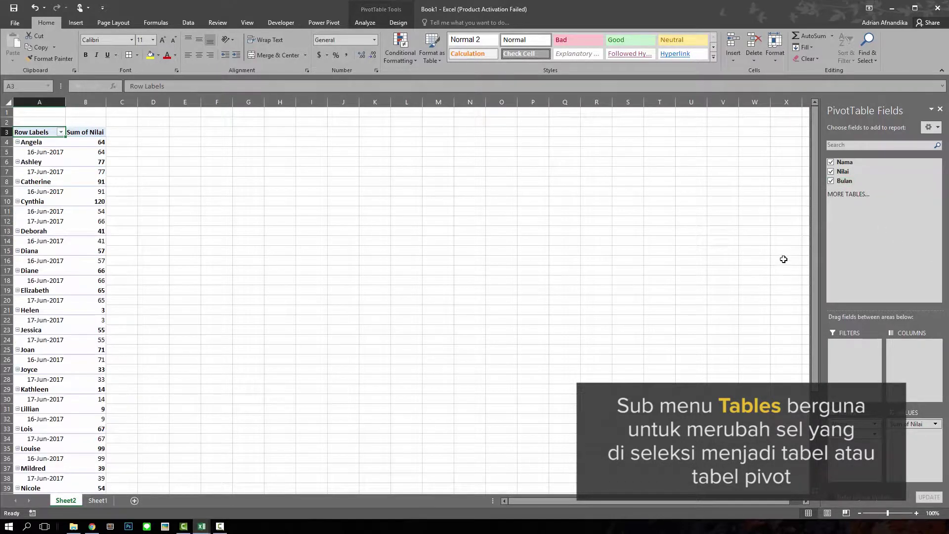
drag(851, 433, 857, 349)
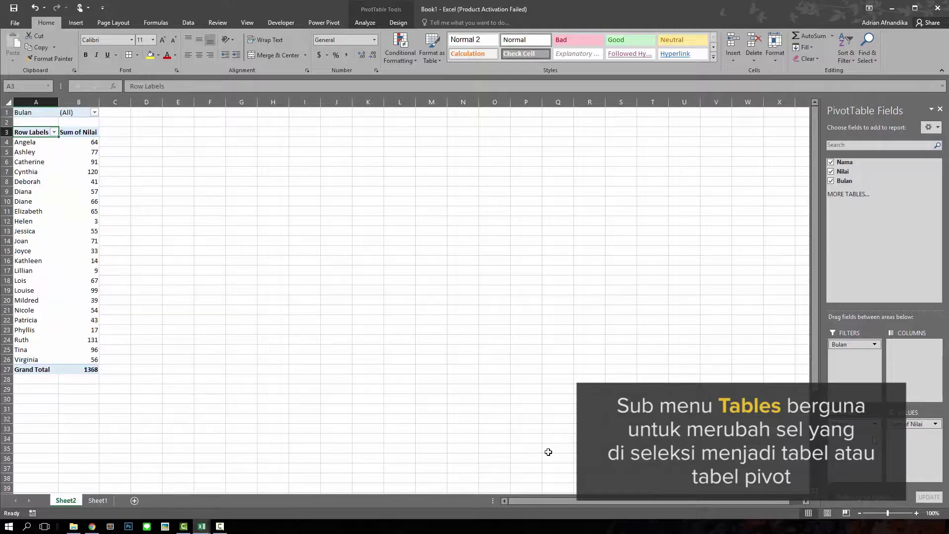
Filter the pivot to Bulan 17-Jun-2017, then go back to the Sheet1 data
click(94, 112)
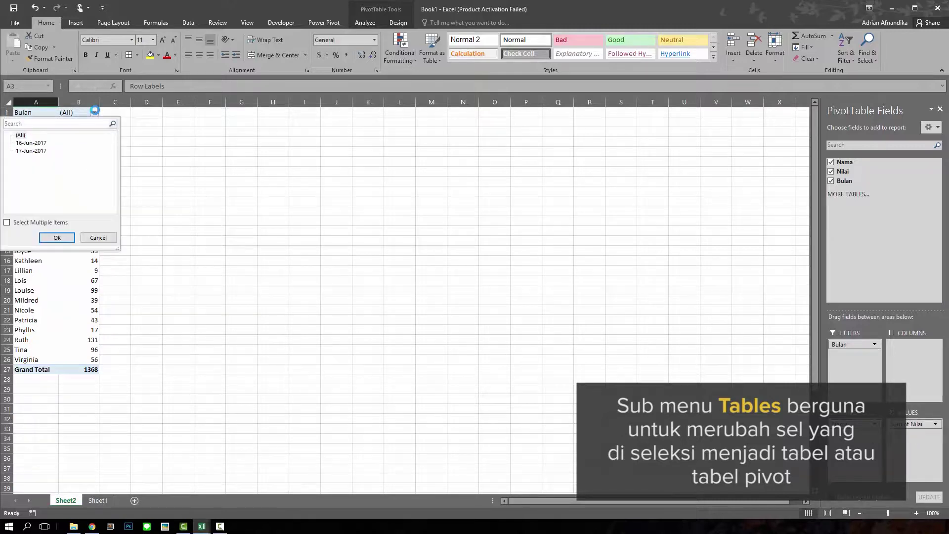
click(30, 143)
click(56, 237)
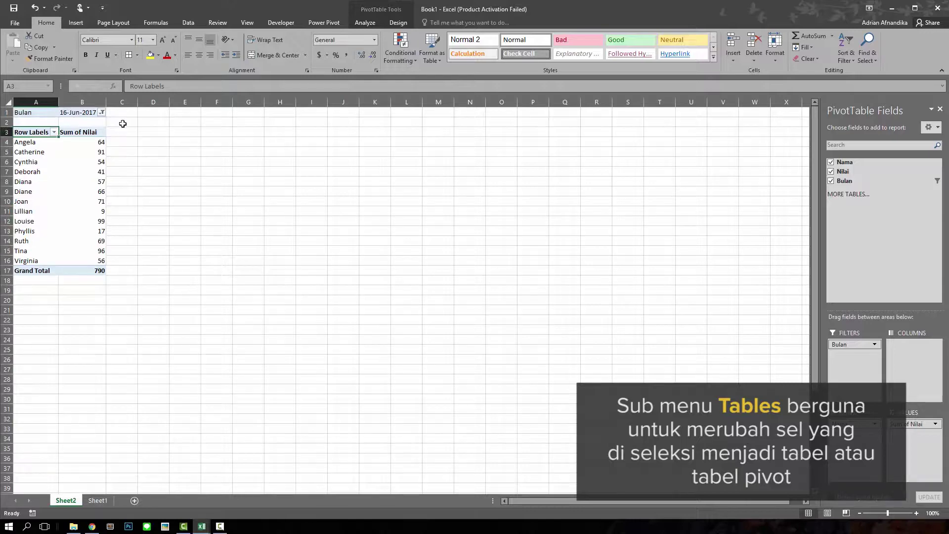
click(101, 113)
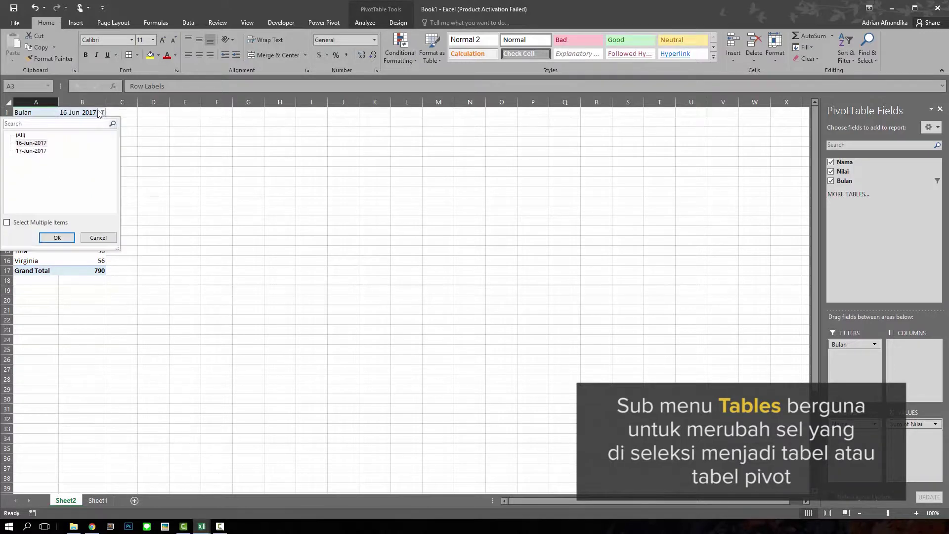
click(31, 151)
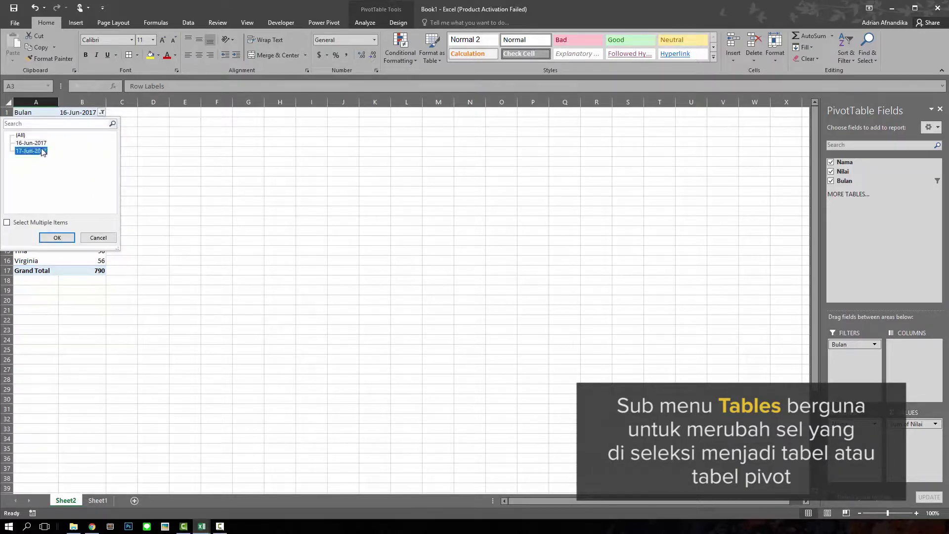
click(70, 240)
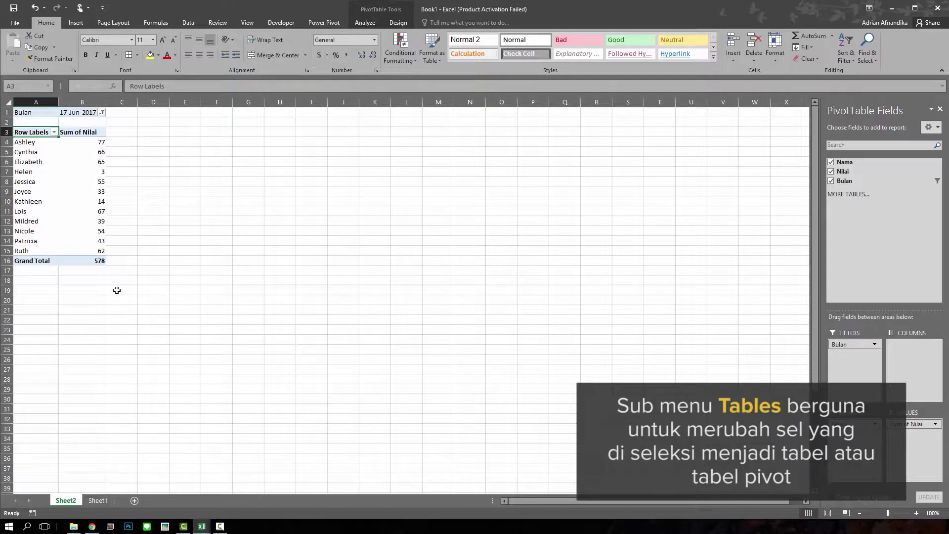
click(88, 501)
click(265, 336)
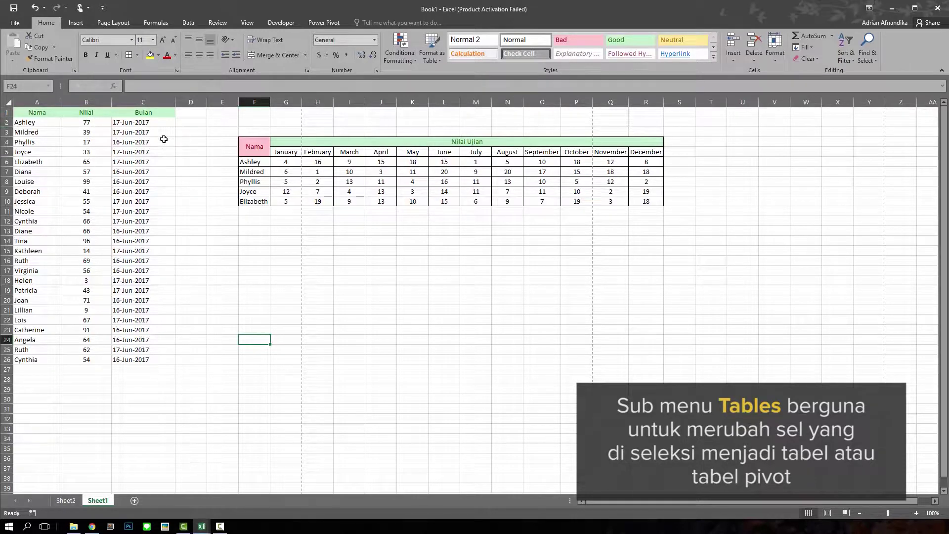
click(75, 23)
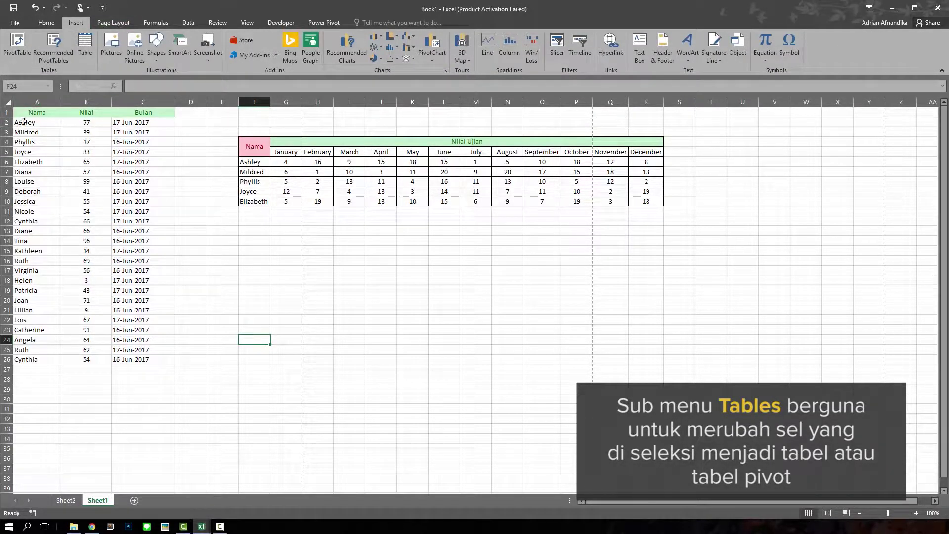
drag(24, 116, 129, 360)
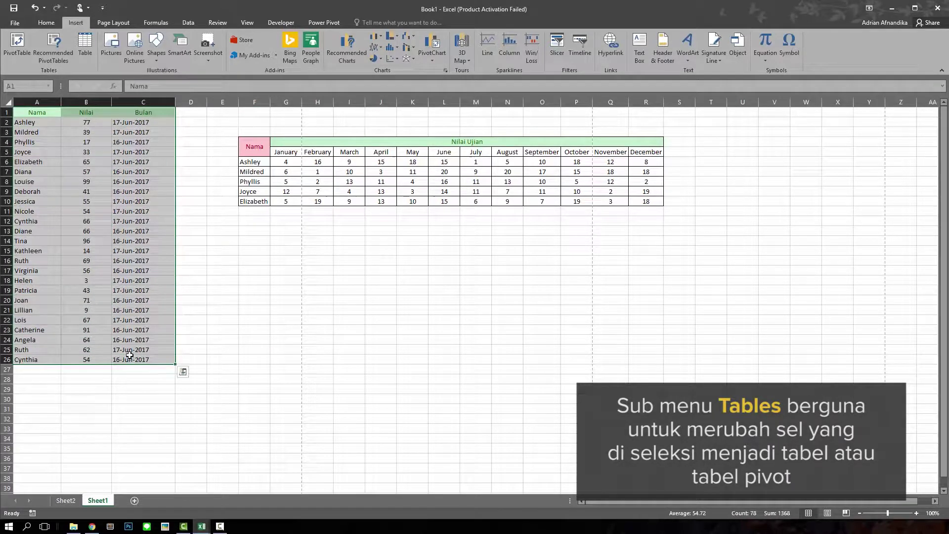
click(55, 52)
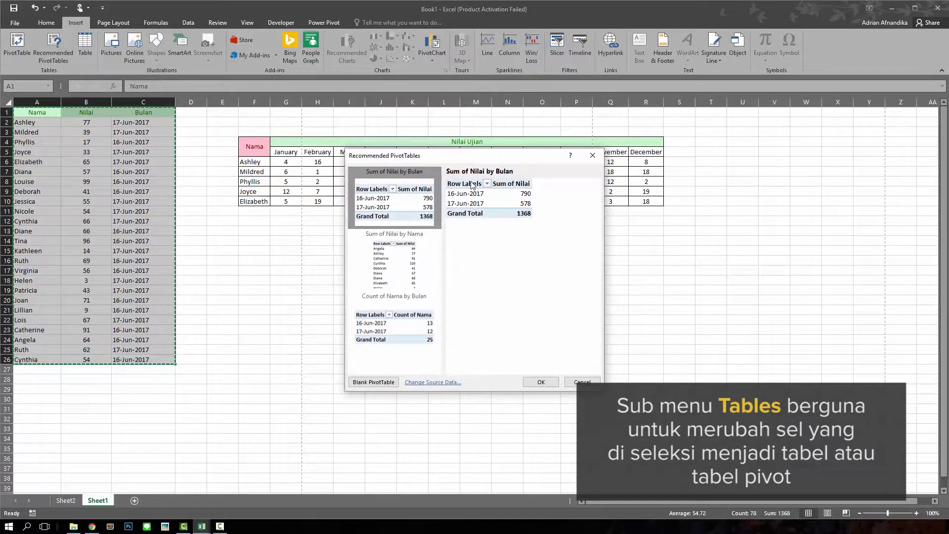
key(Down)
key(Down)
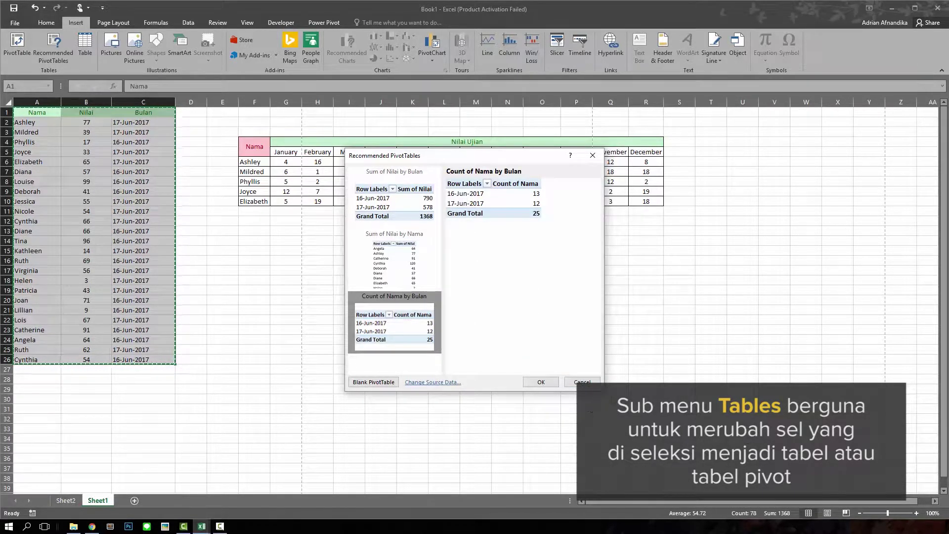
click(584, 382)
click(412, 280)
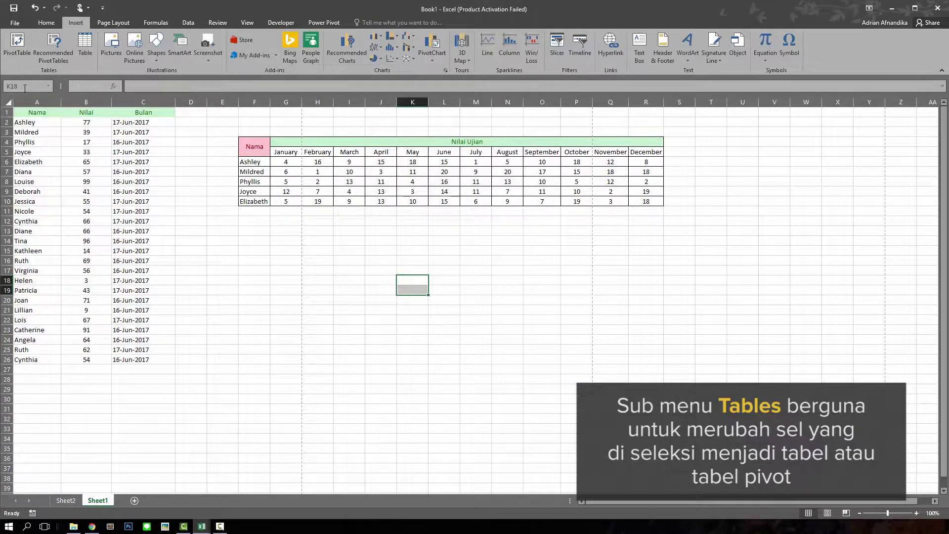
Convert A2:C26 into a table with headers, then undo the conversion
drag(29, 119, 143, 360)
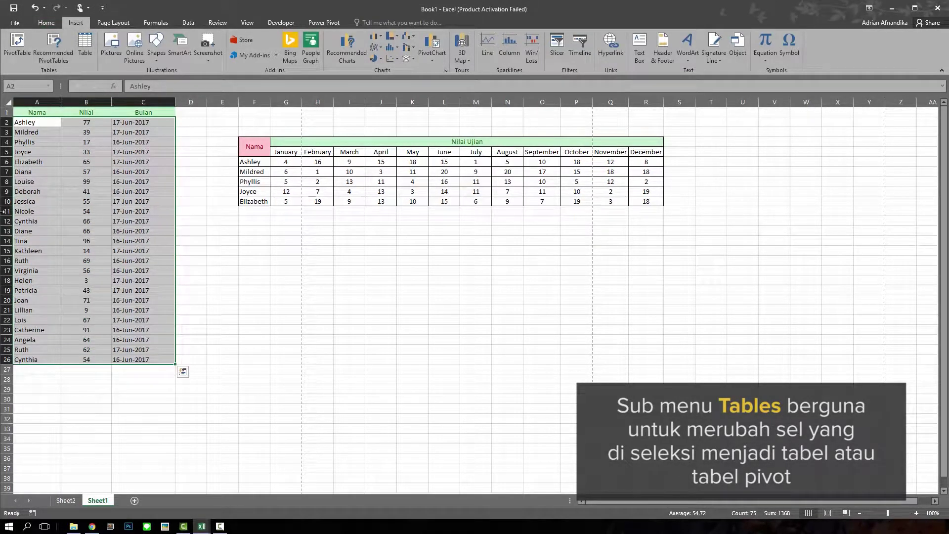
click(90, 44)
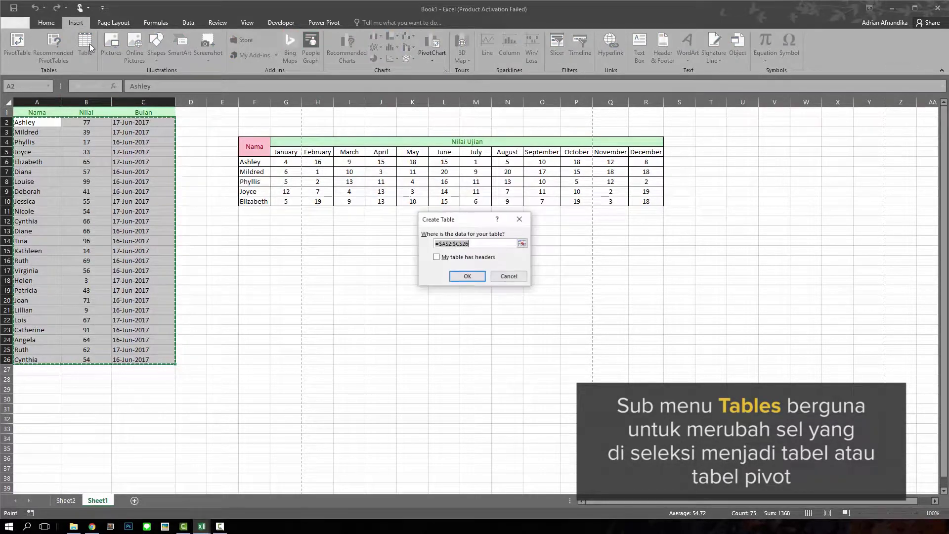
click(473, 260)
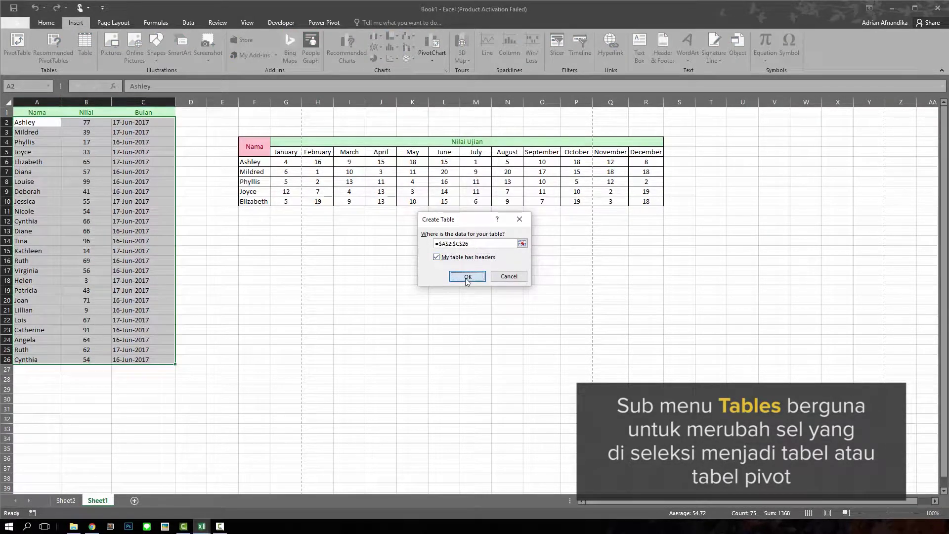
click(467, 276)
click(134, 232)
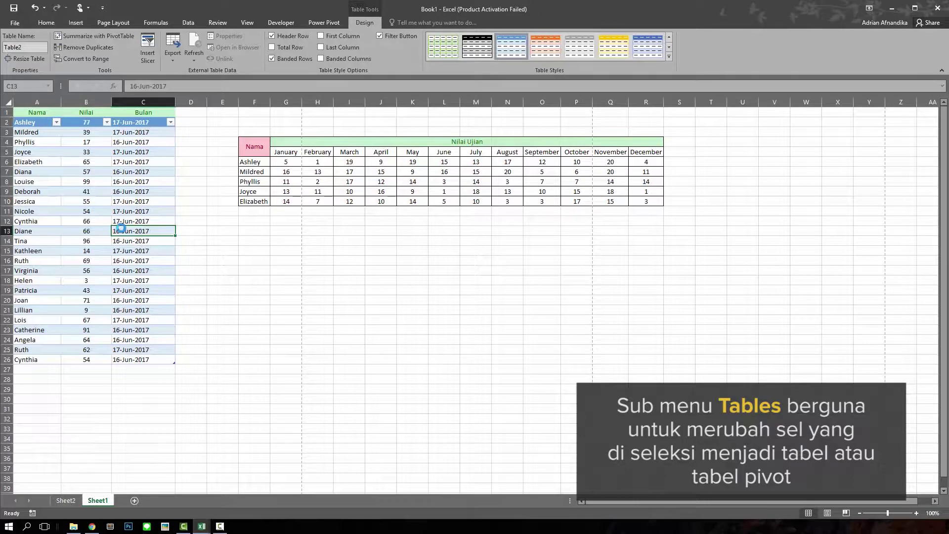
key(ctrl+z)
Turn A1:C26, including the header row, into a table with headers
drag(29, 115, 123, 363)
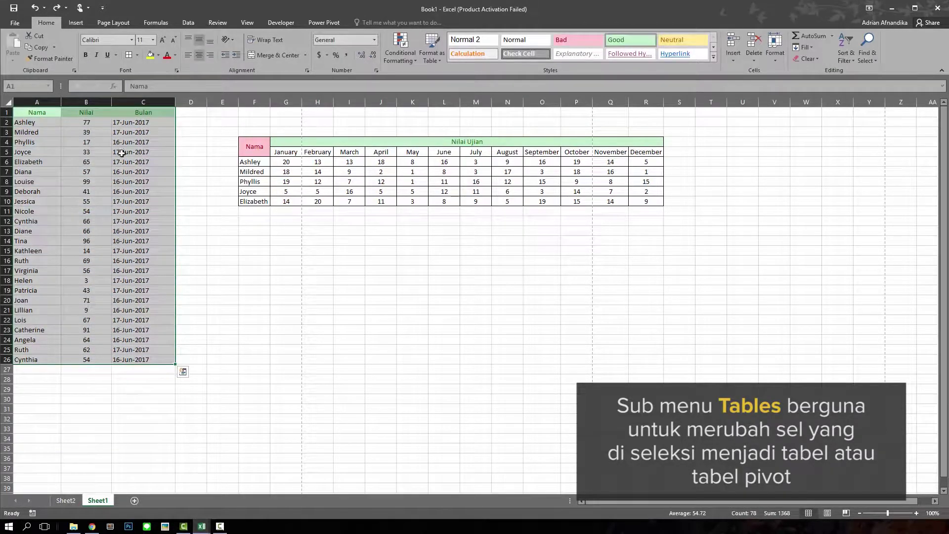
click(76, 22)
click(86, 47)
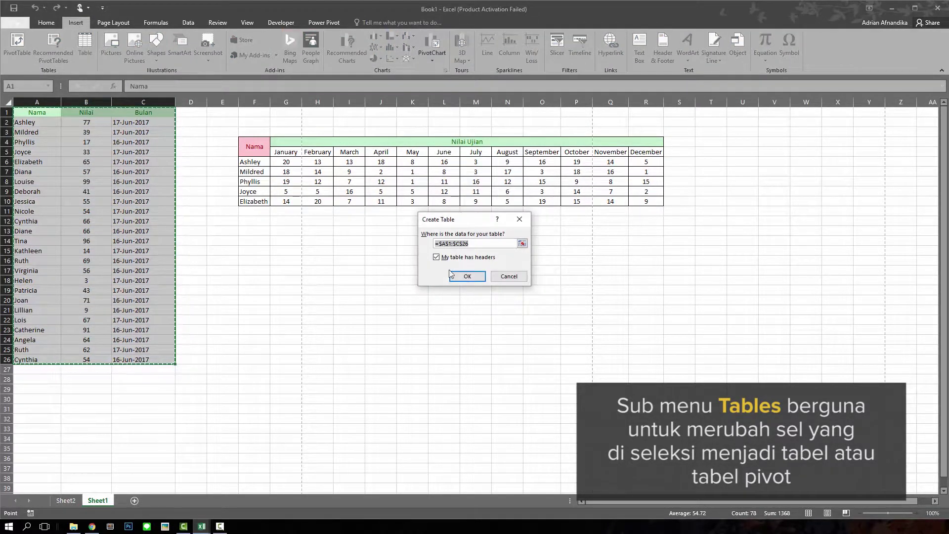
click(467, 275)
click(146, 195)
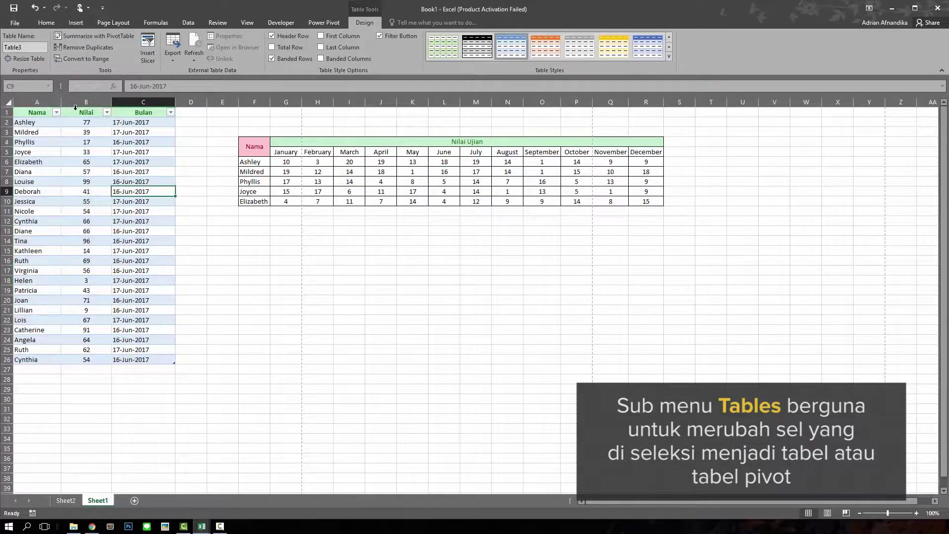
Sort the table alphabetically by Nama and look over the Nilai filter options
click(56, 112)
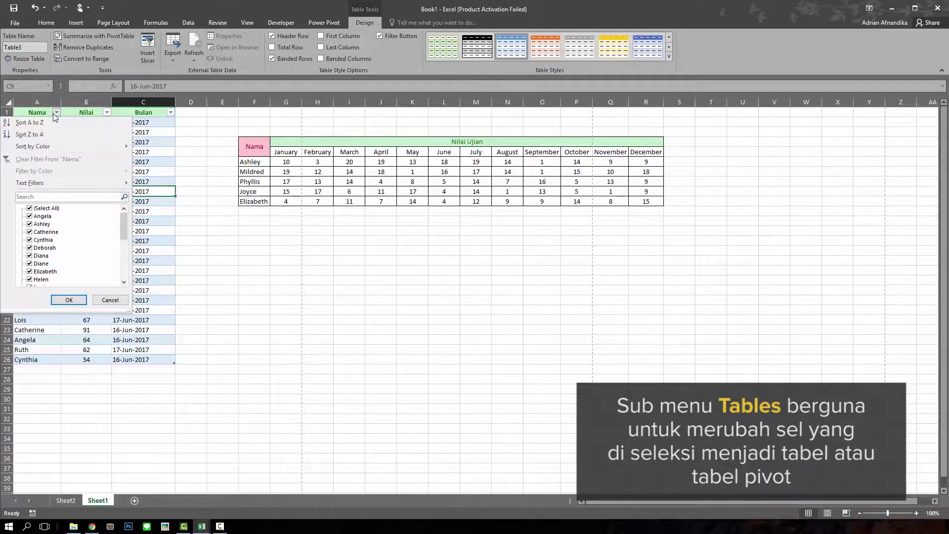
click(46, 123)
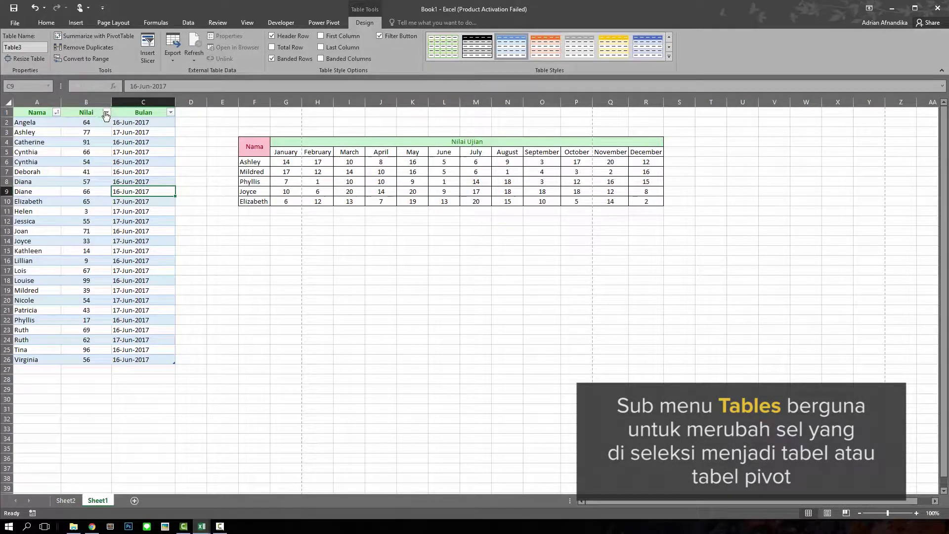
click(106, 113)
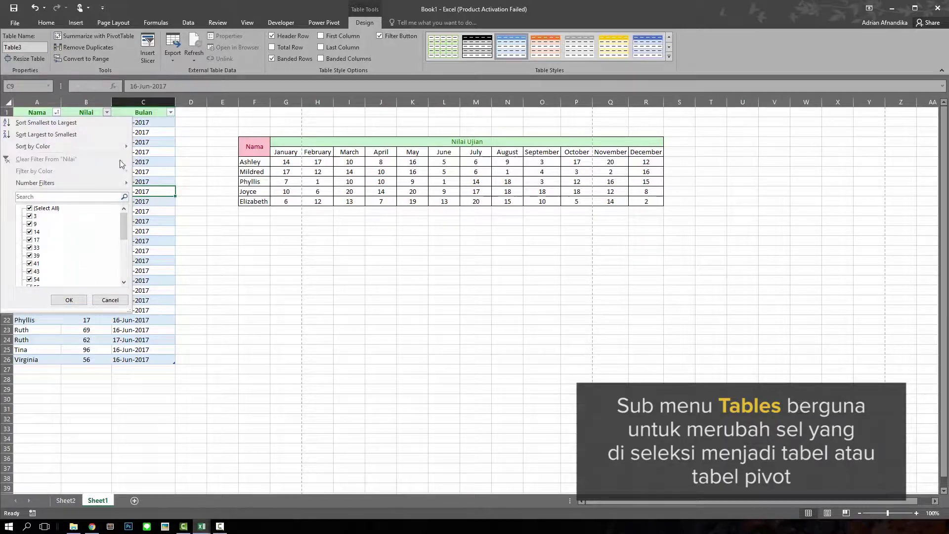
scroll(71, 231, down, 5)
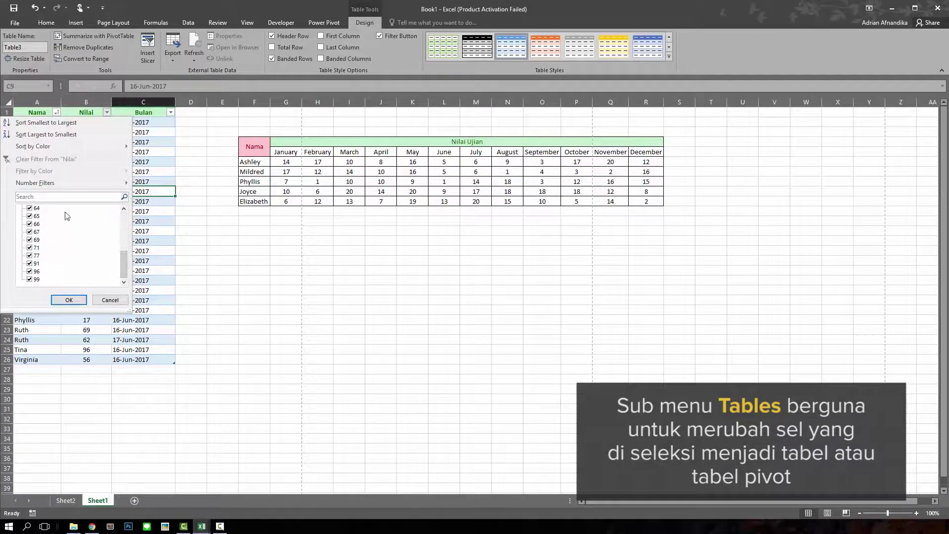
click(69, 300)
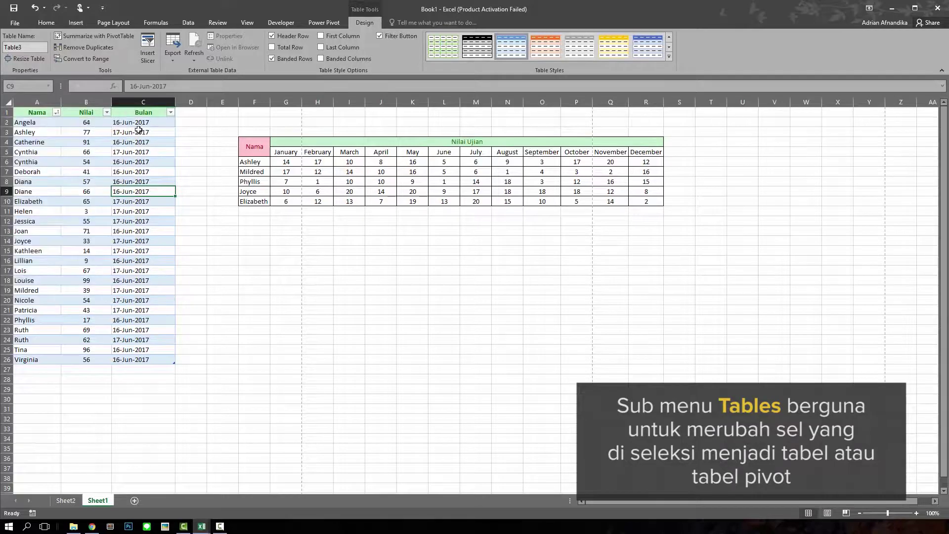
Re-sort the table by Nilai from largest to smallest, 99 down to 3
click(170, 113)
click(171, 113)
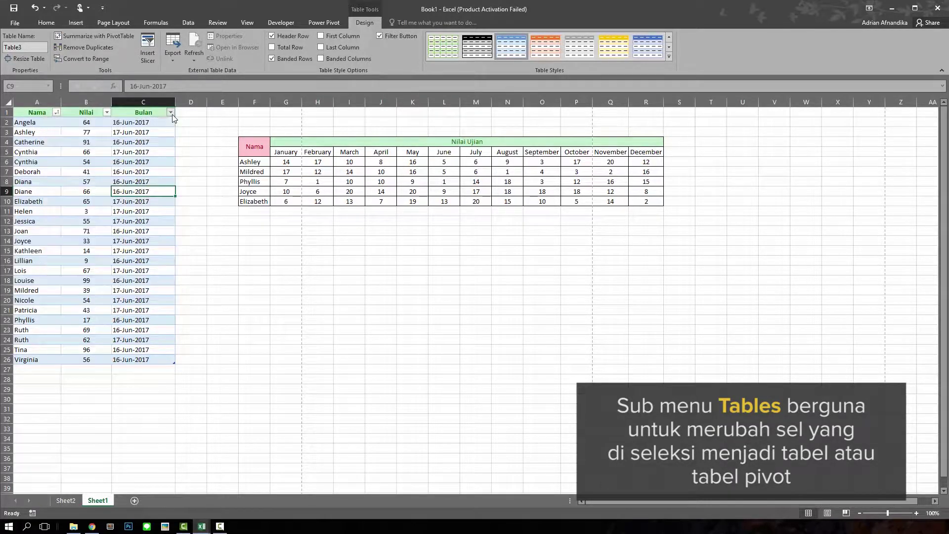
click(105, 112)
click(63, 137)
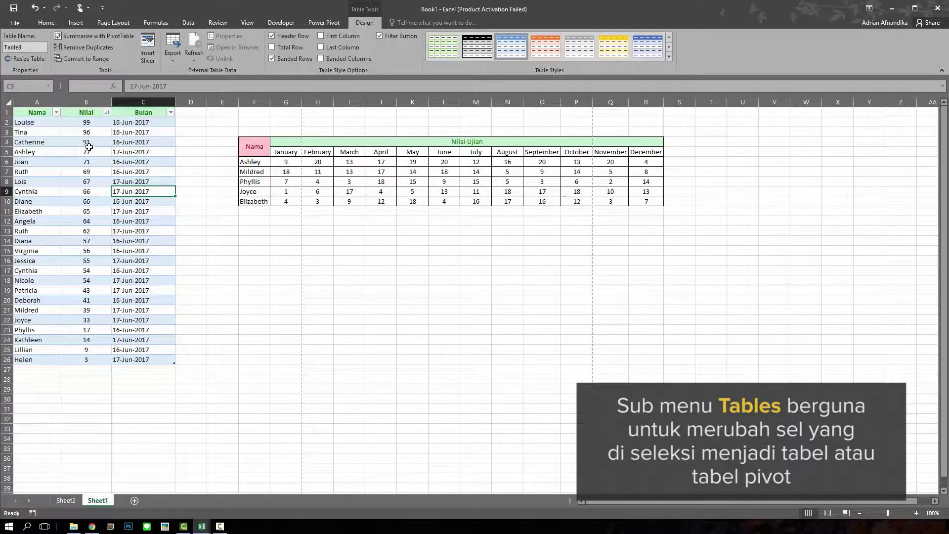
Insert the businessman photo, move it below the Nilai Ujian table and enlarge it
click(76, 22)
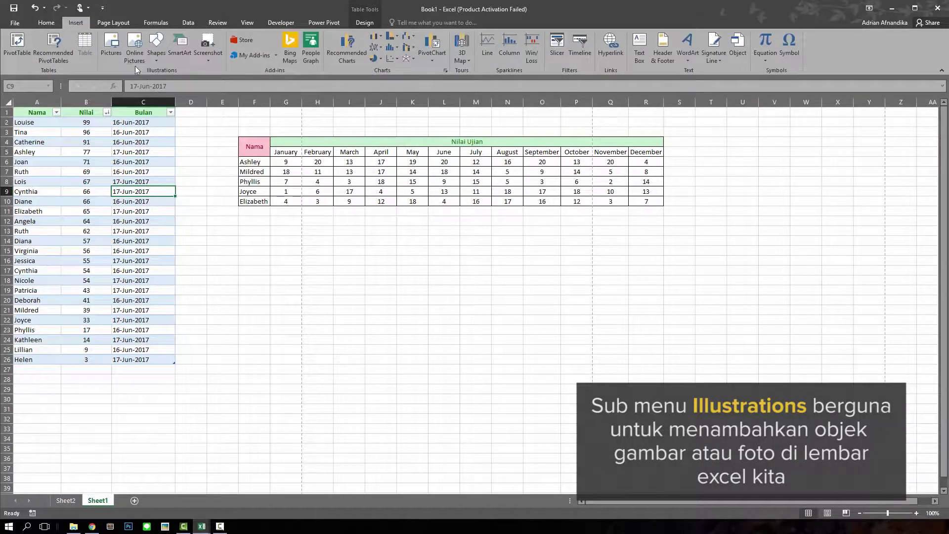
click(118, 58)
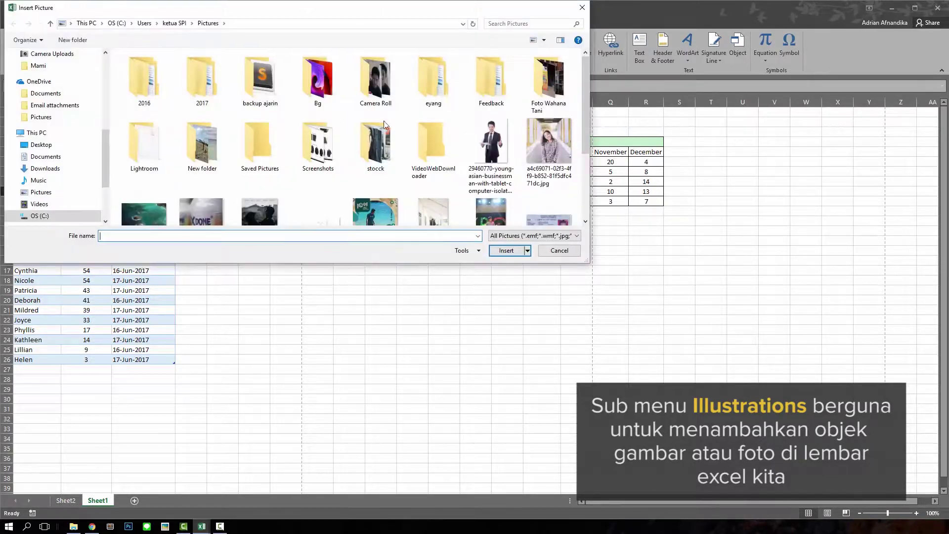
click(490, 143)
click(505, 250)
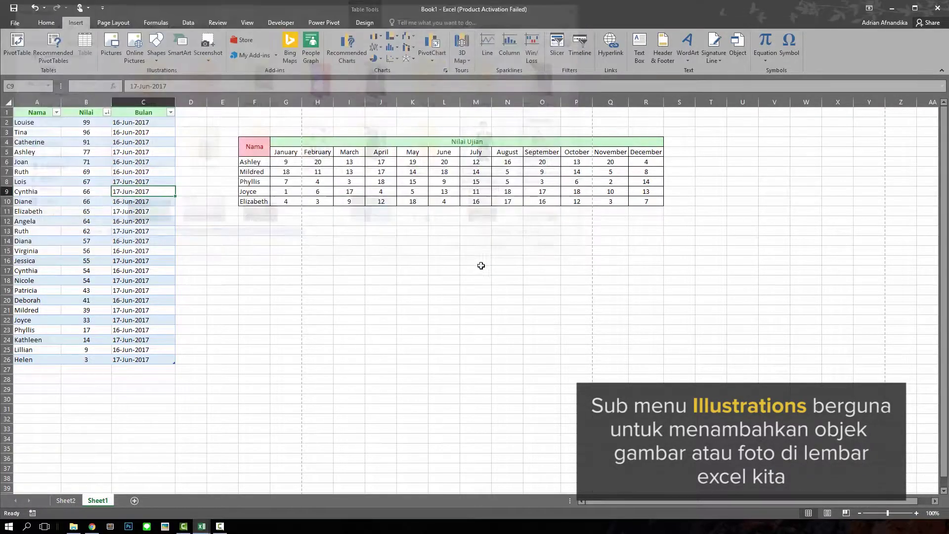
drag(149, 218, 352, 296)
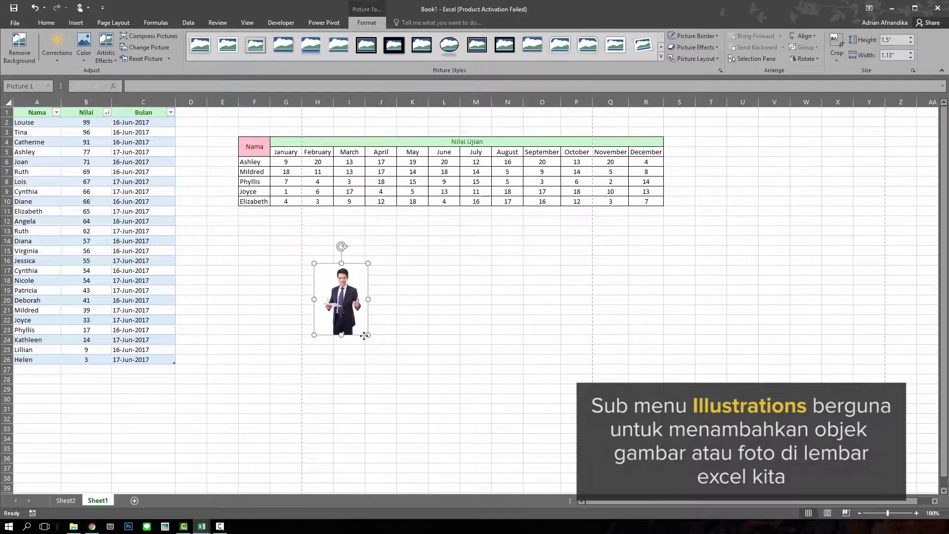
drag(368, 336, 410, 392)
click(474, 389)
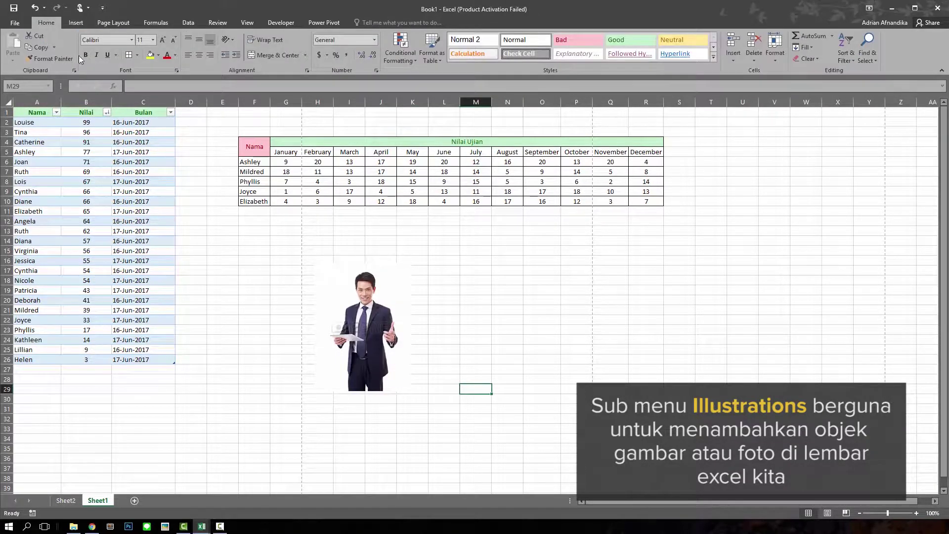
click(76, 23)
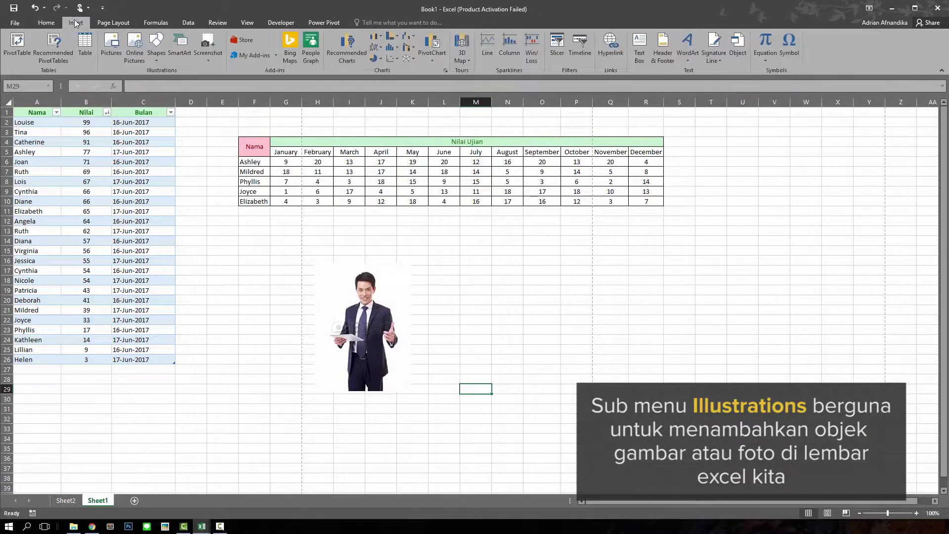
click(133, 55)
text(indonesia)
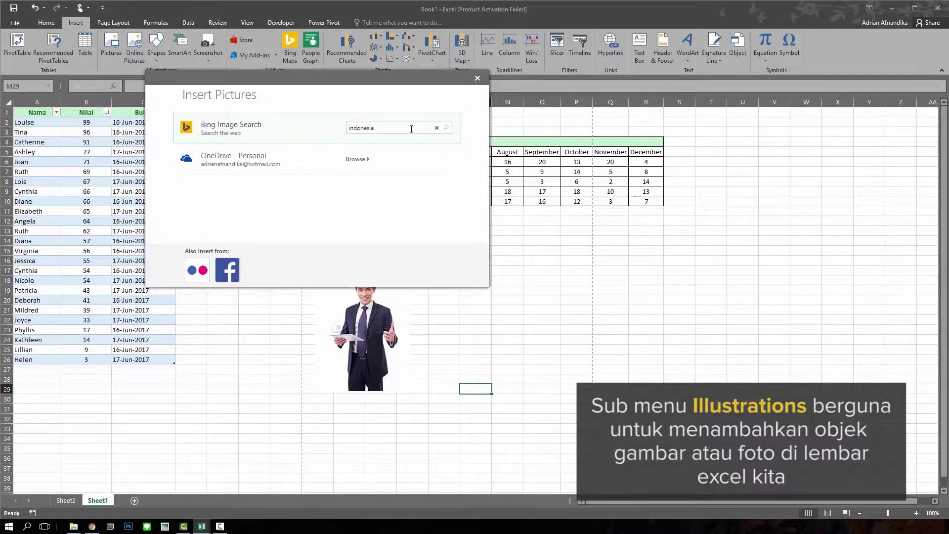
key(Return)
click(353, 183)
click(353, 183)
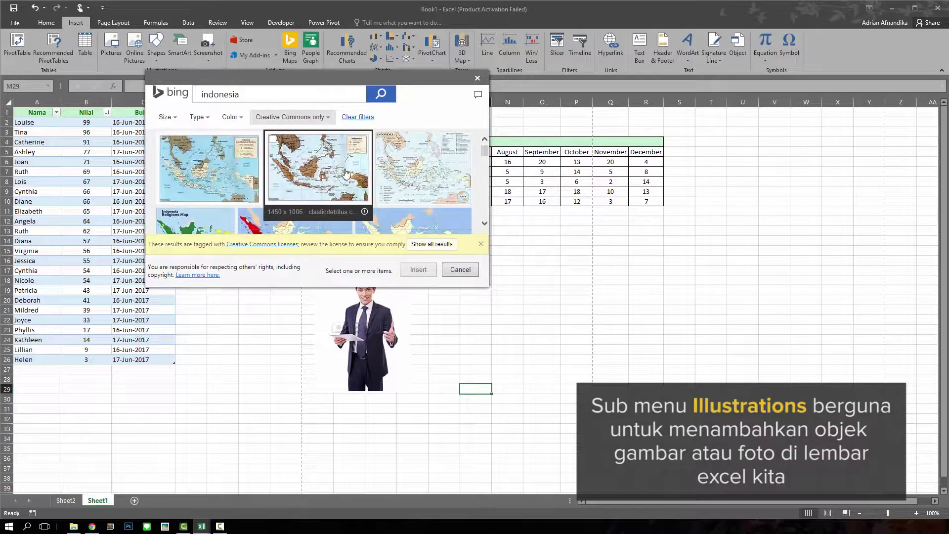
click(318, 168)
click(413, 272)
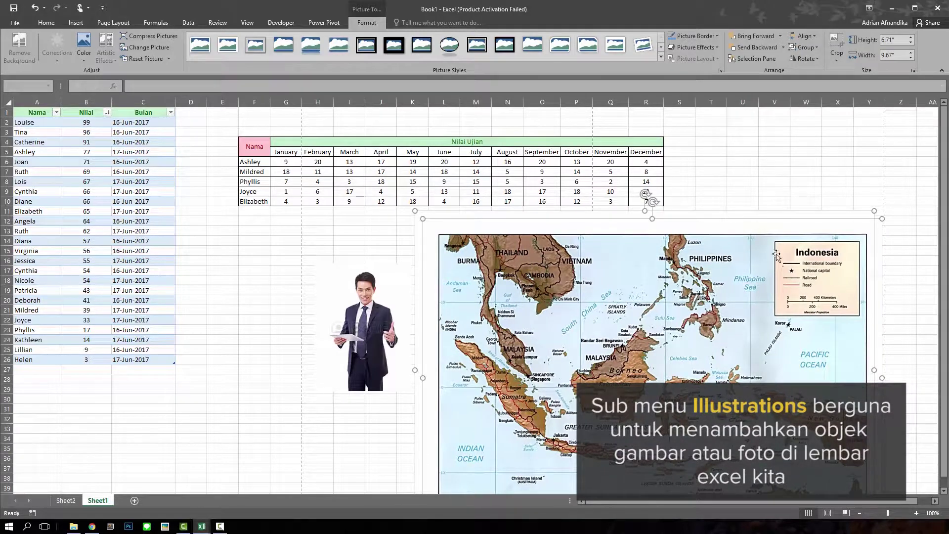
key(Delete)
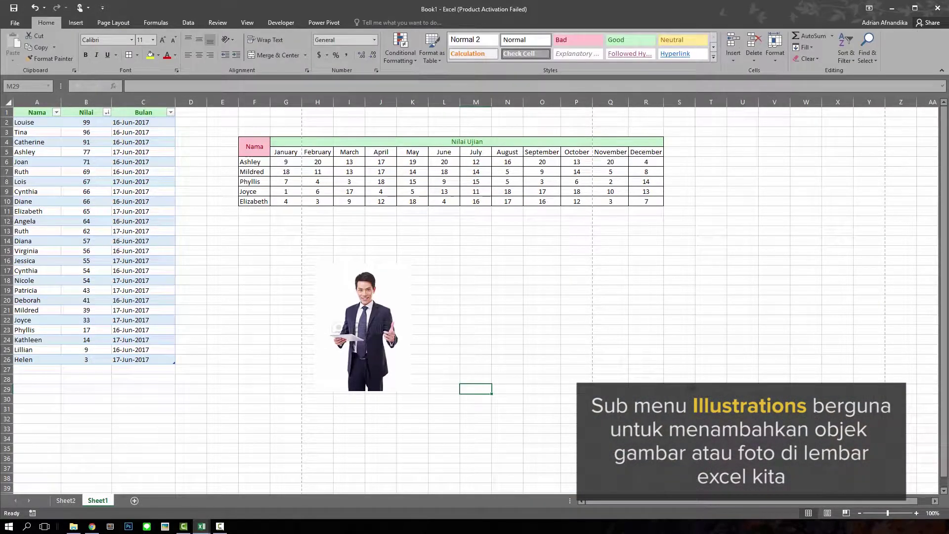
click(76, 23)
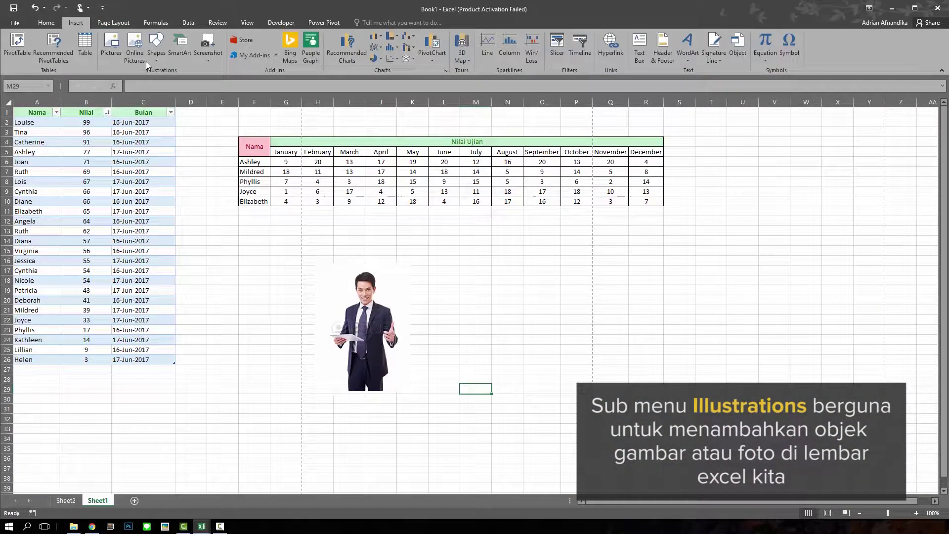
click(156, 49)
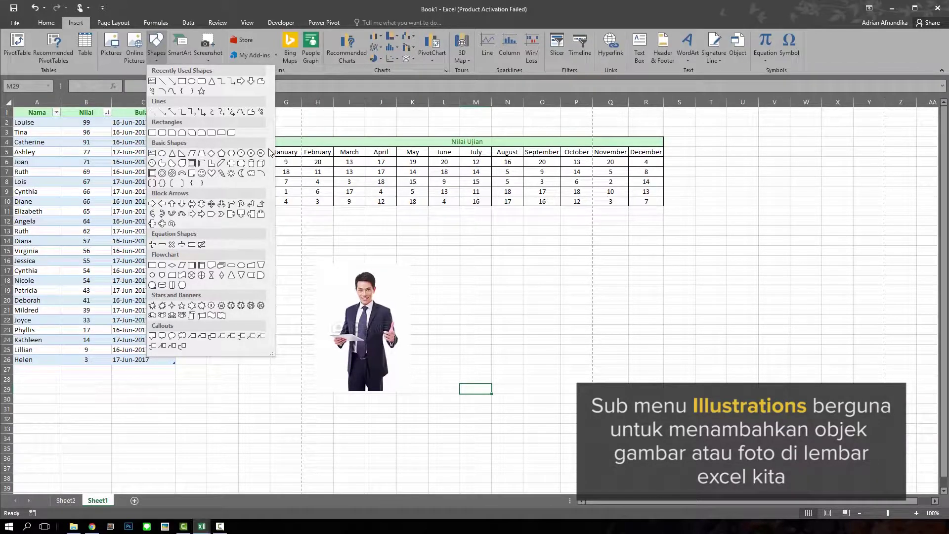
Draw an up arrow right of the businessman photo and give it a yellow shape style
click(172, 204)
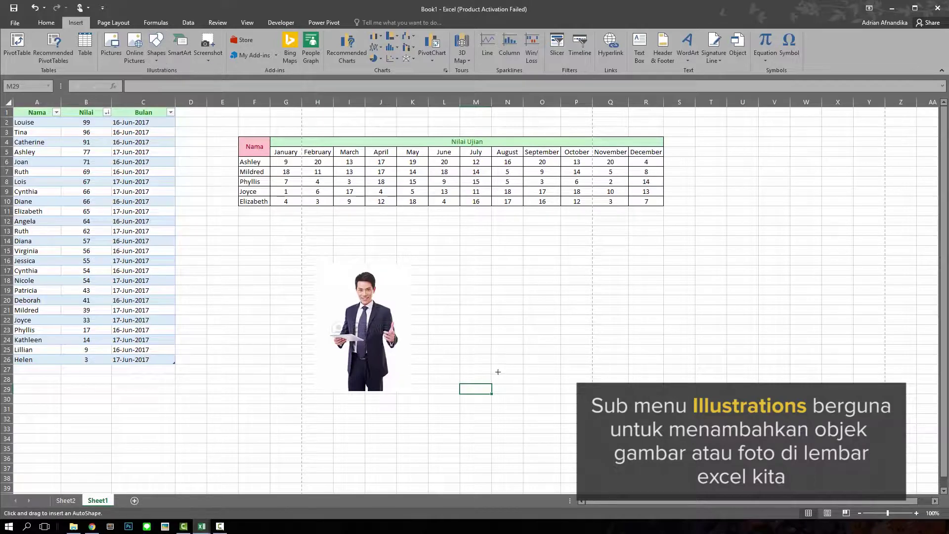
drag(458, 248, 522, 369)
drag(506, 352, 489, 354)
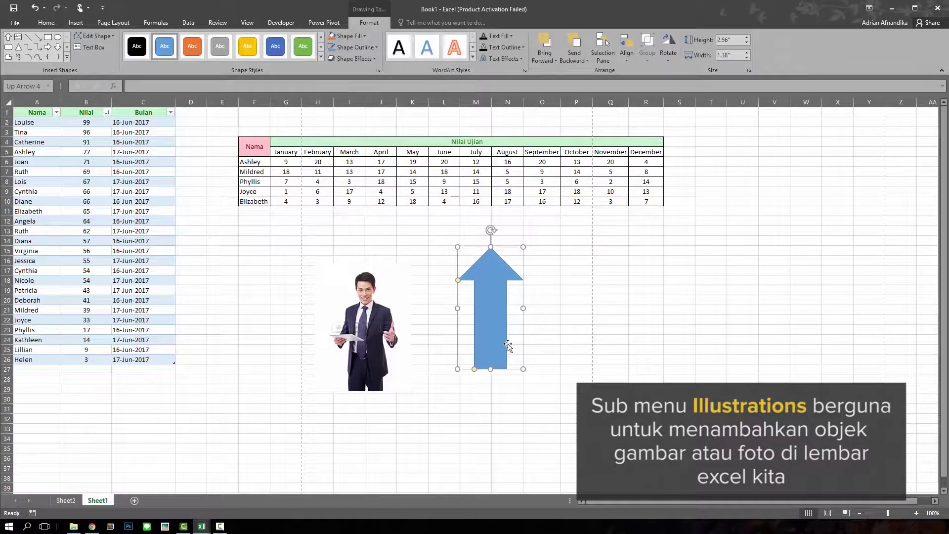
click(247, 46)
click(218, 274)
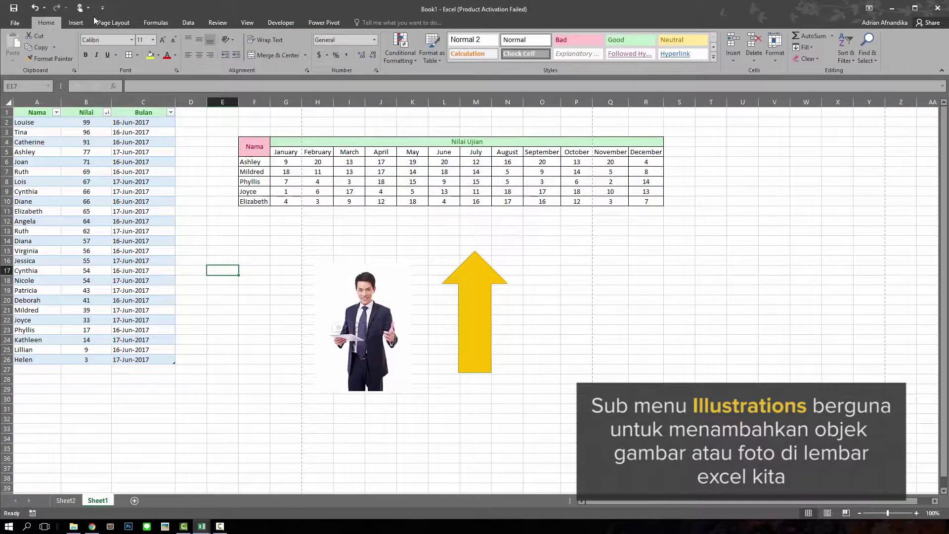
click(75, 22)
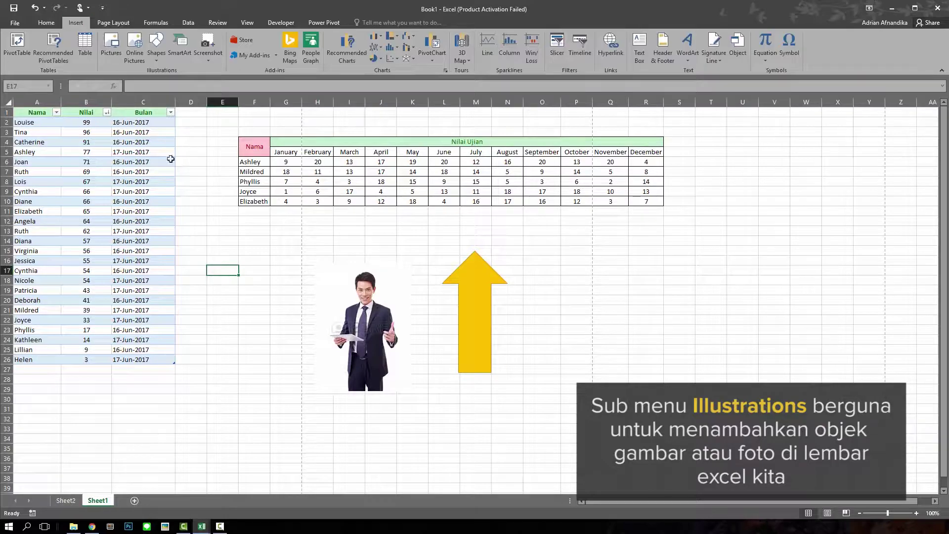
Insert a Basic Cycle SmartArt diagram and move it to the right of the arrow
click(188, 52)
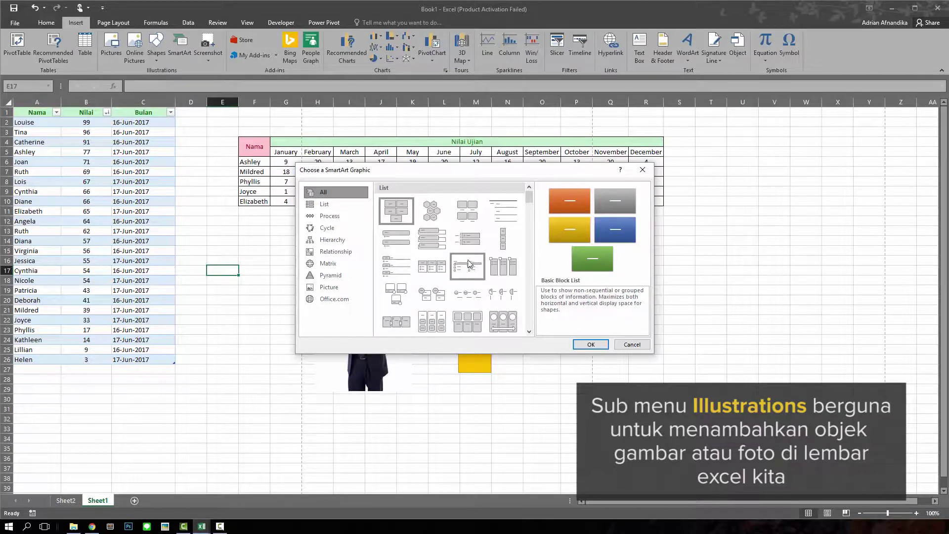
click(357, 204)
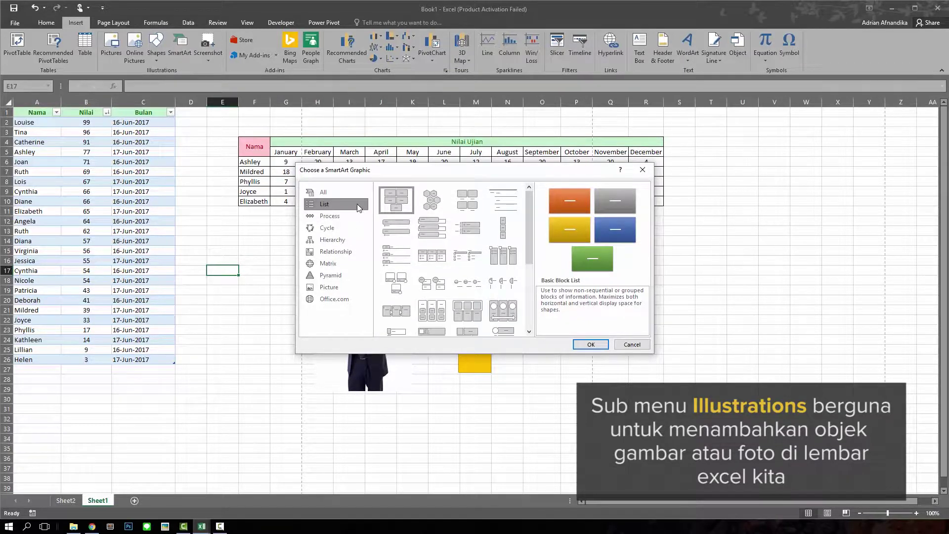
click(360, 229)
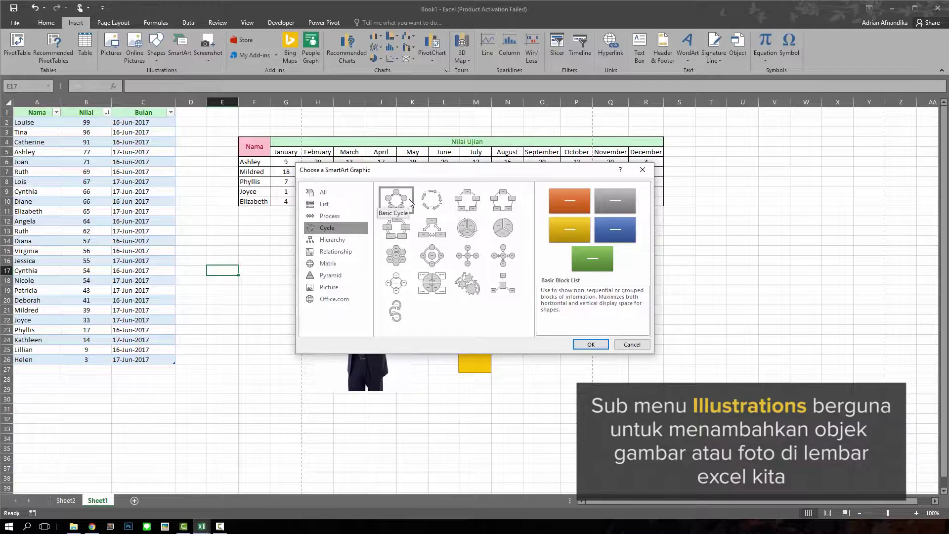
click(410, 202)
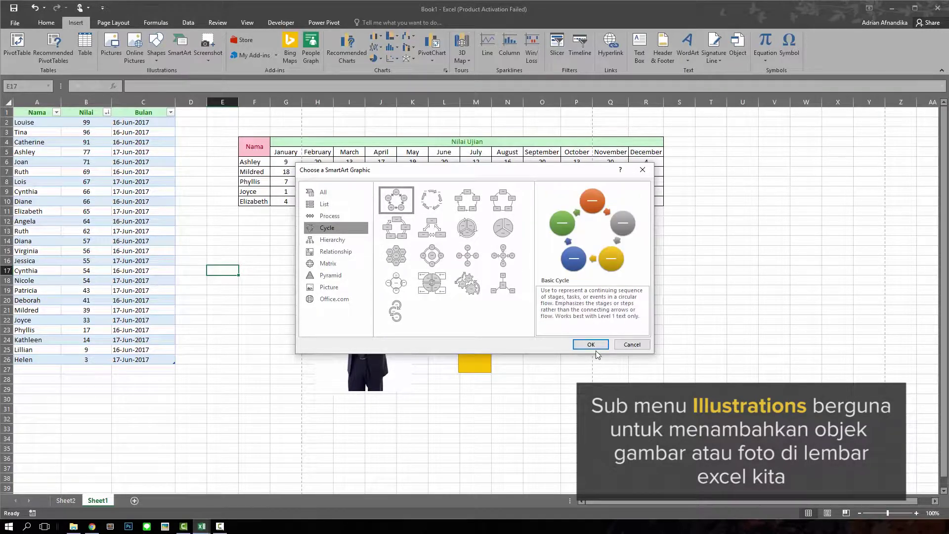
click(590, 344)
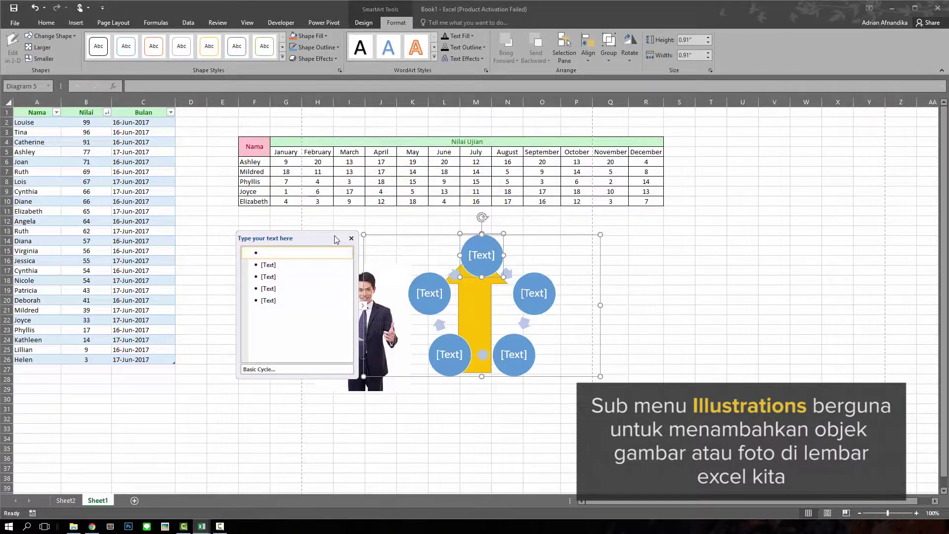
drag(335, 240, 580, 217)
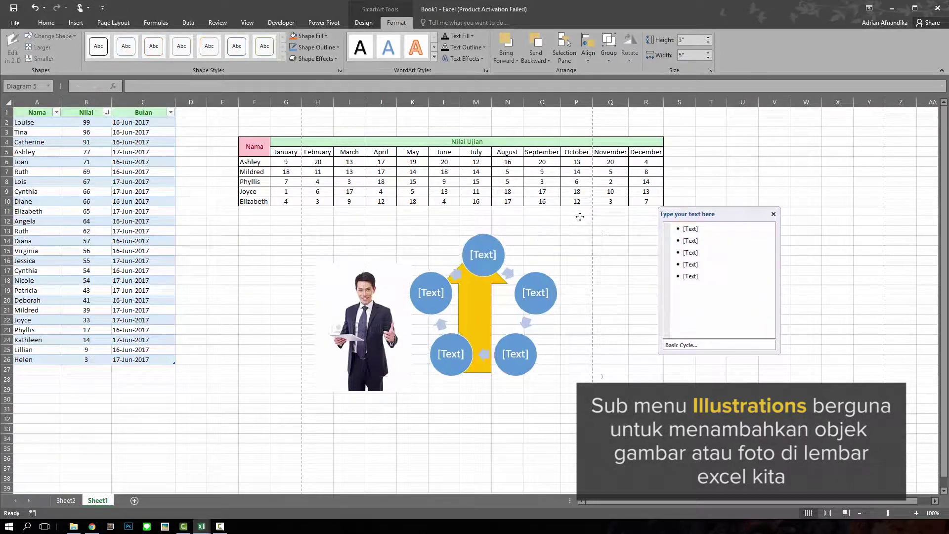
drag(510, 227, 735, 222)
Label the first two circles 'Proses 1' and 'Proses 2'
click(428, 258)
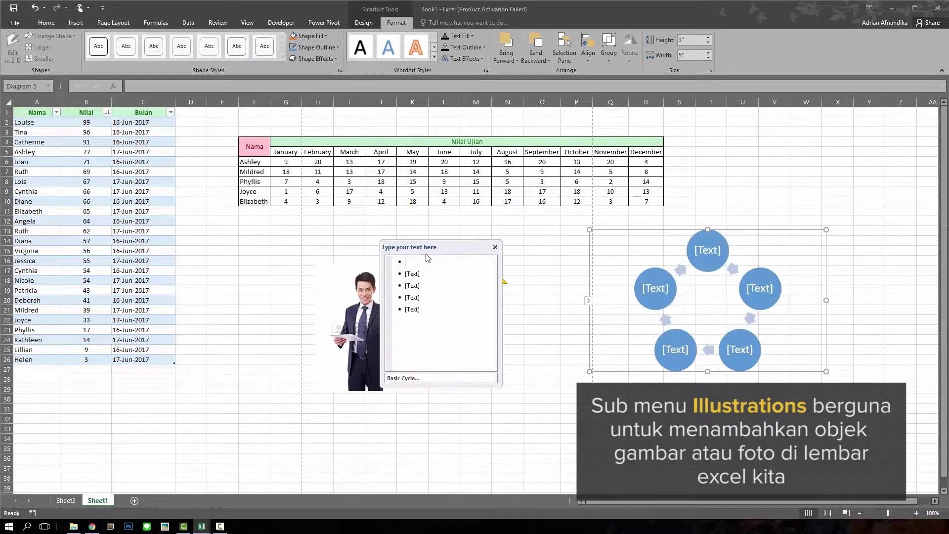
text(Proses)
text( 1)
click(420, 275)
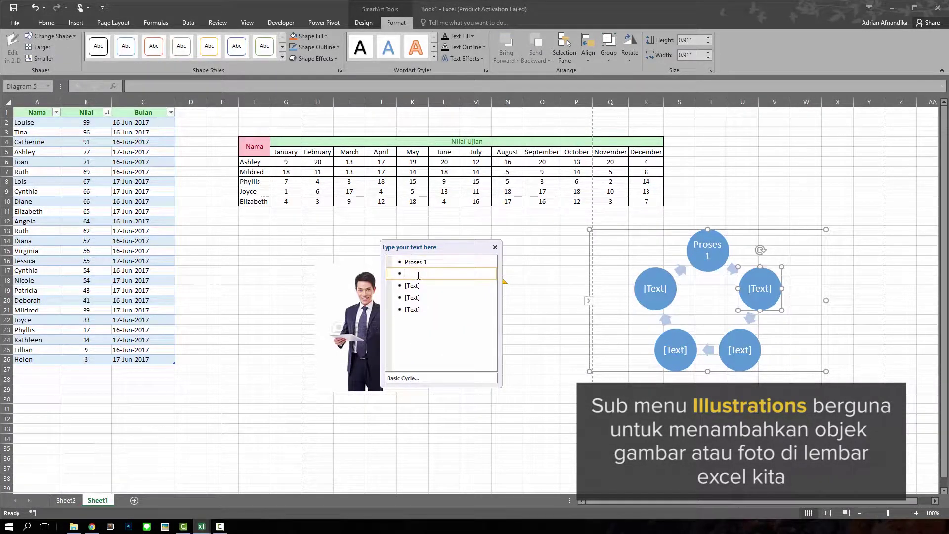
text(Proses 2)
click(541, 377)
click(113, 22)
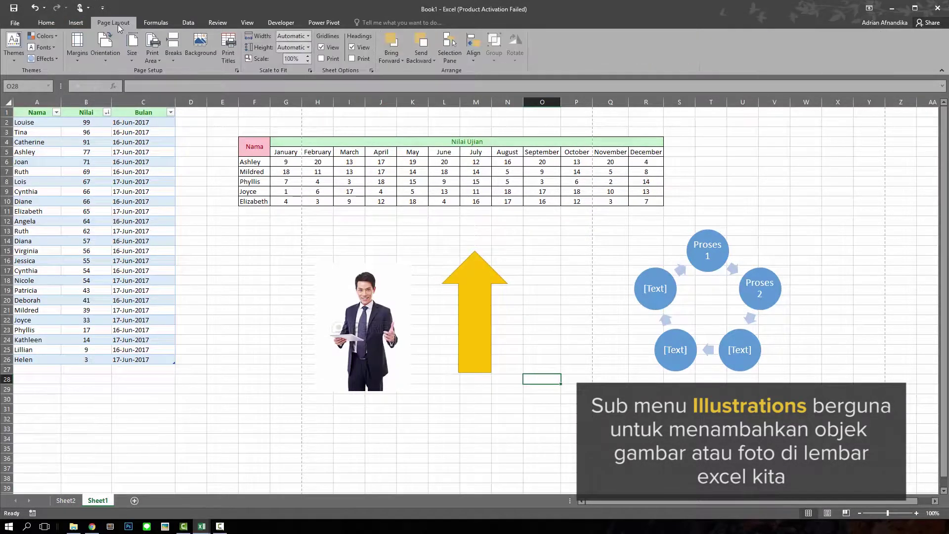
Insert a screen clipping of a desktop region and move it up over the arrow
click(75, 22)
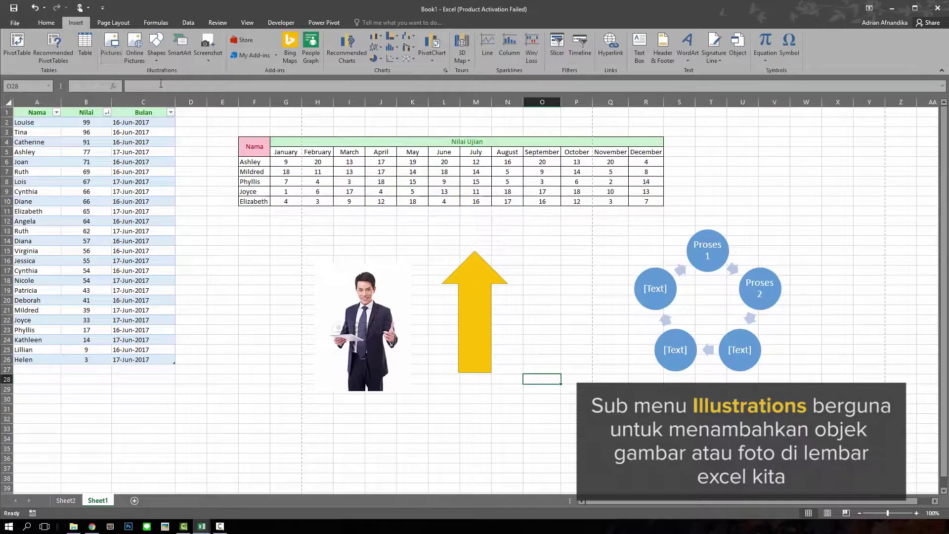
click(204, 59)
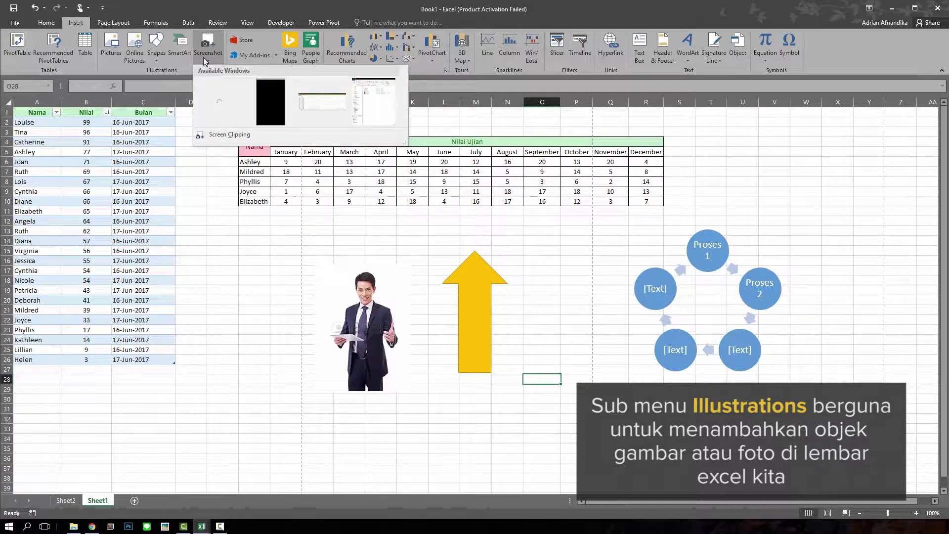
click(225, 135)
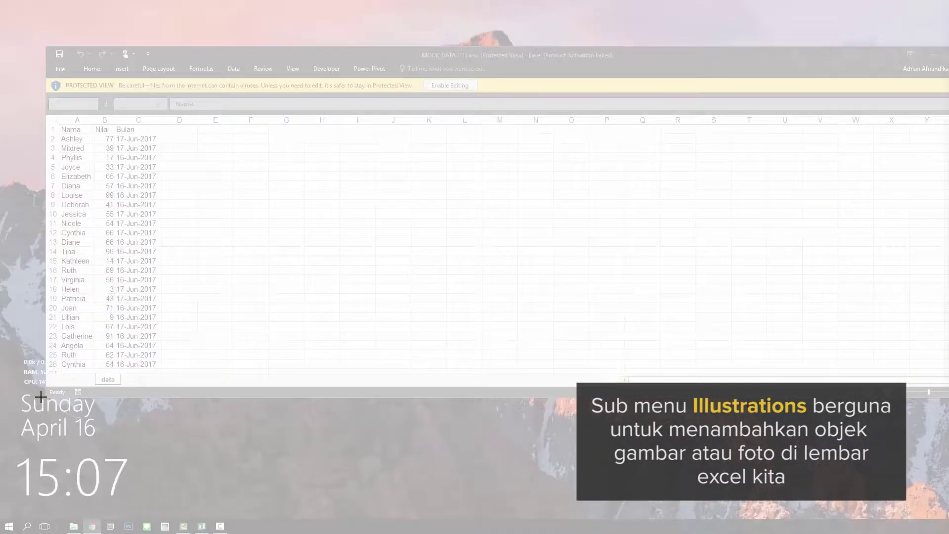
drag(3, 343, 258, 512)
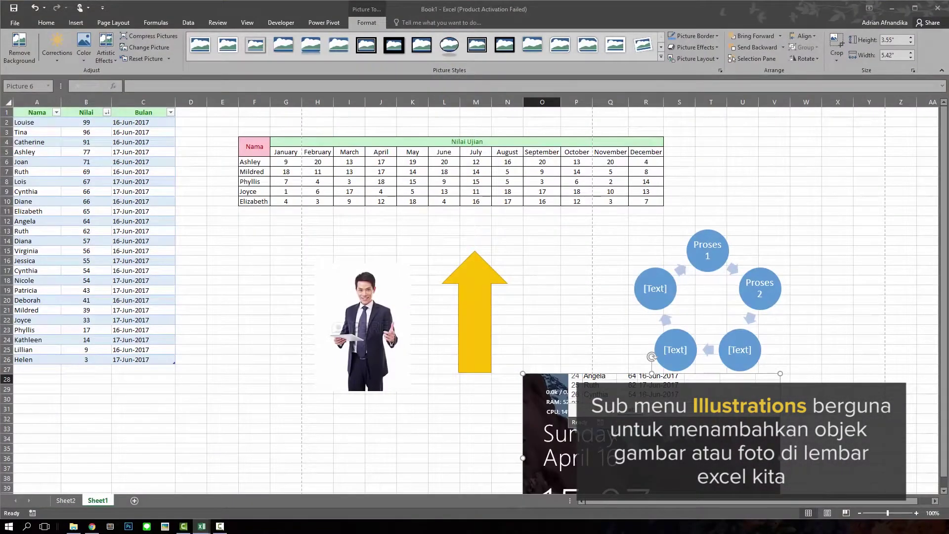
drag(620, 409, 563, 258)
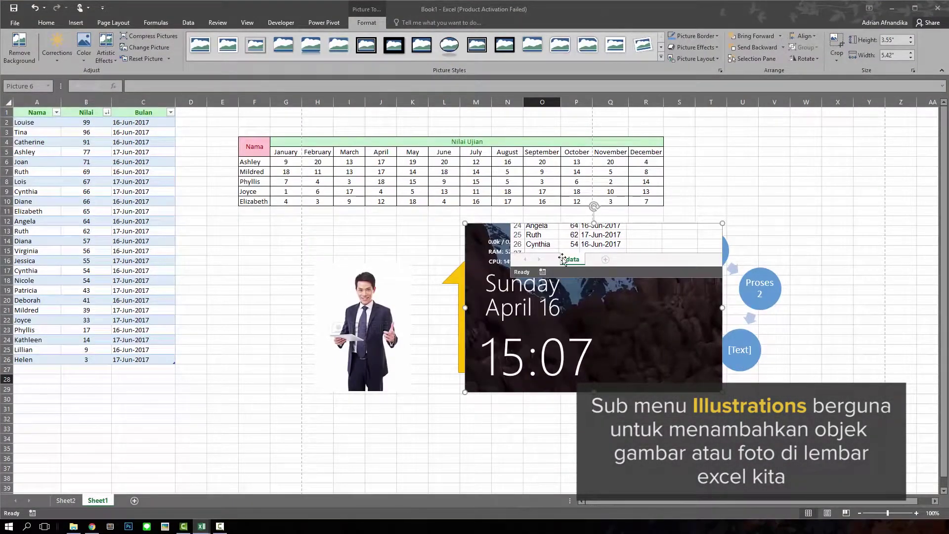
Delete the screenshot, the man's photo, the yellow arrow and the SmartArt cycle diagram
click(76, 22)
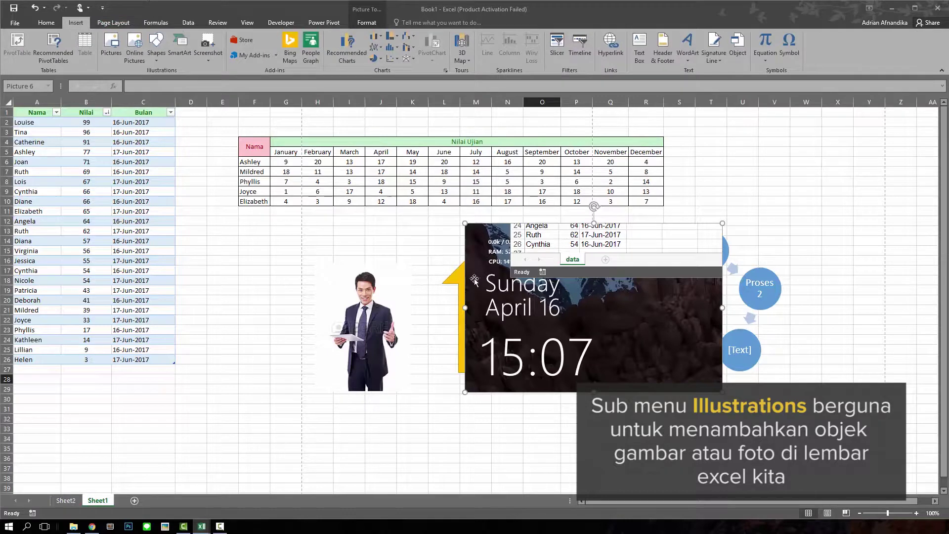
key(Delete)
click(364, 326)
key(Delete)
click(483, 318)
key(Delete)
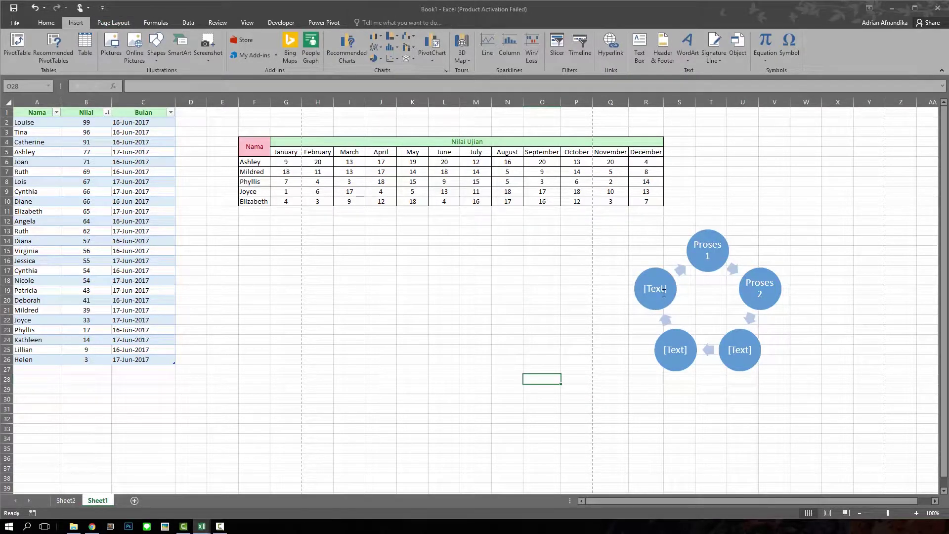
click(664, 292)
click(583, 347)
click(593, 349)
key(Delete)
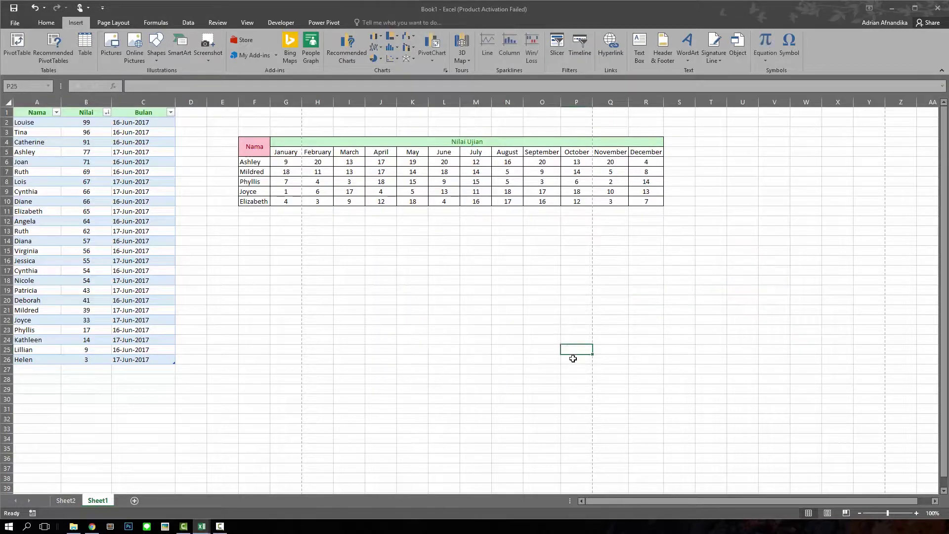
click(344, 331)
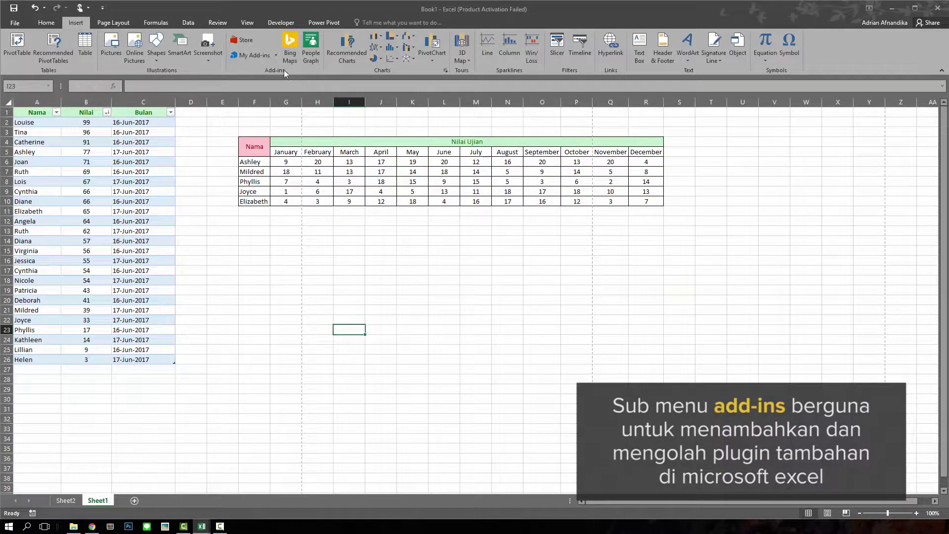
click(255, 42)
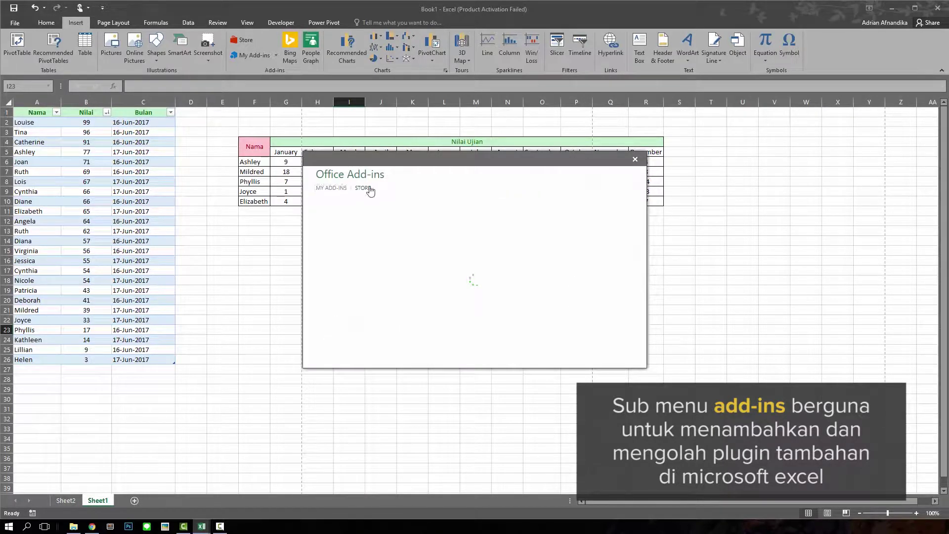
click(635, 159)
click(266, 56)
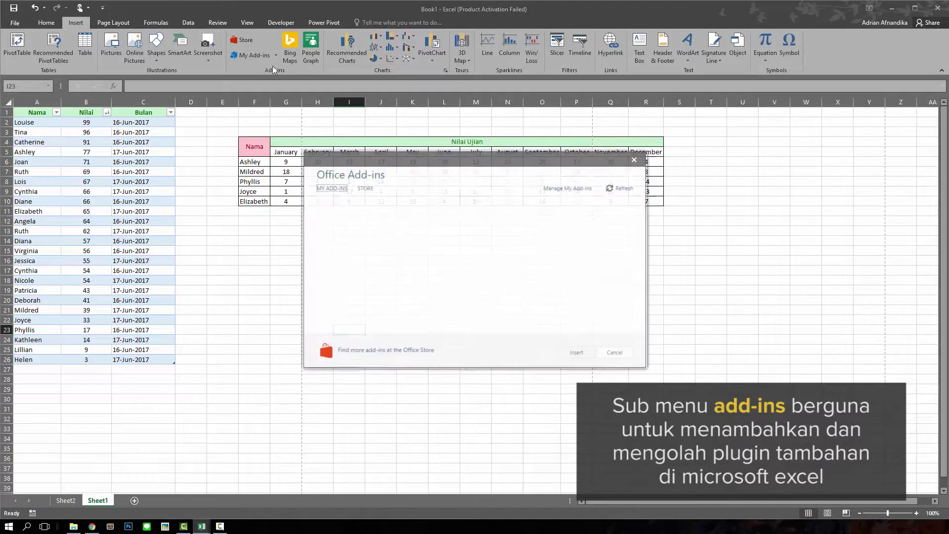
click(634, 161)
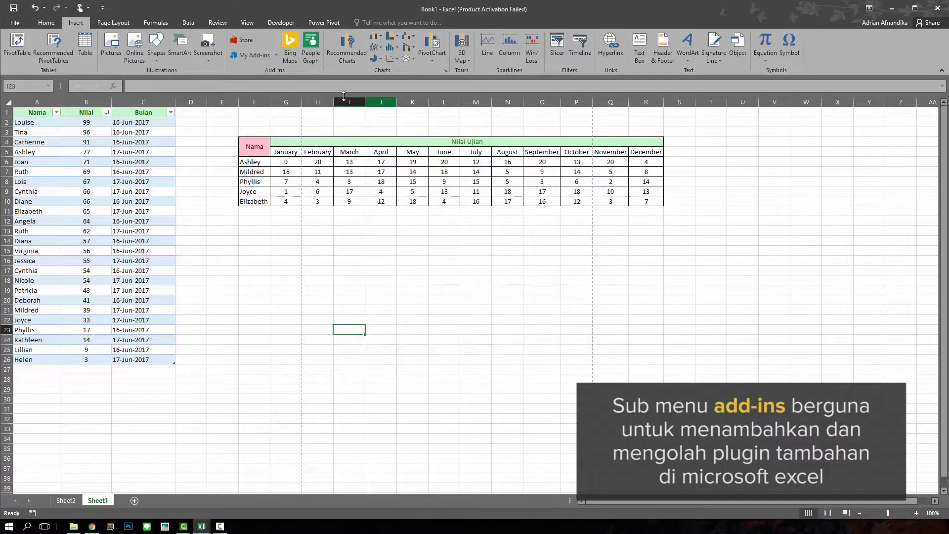
click(286, 55)
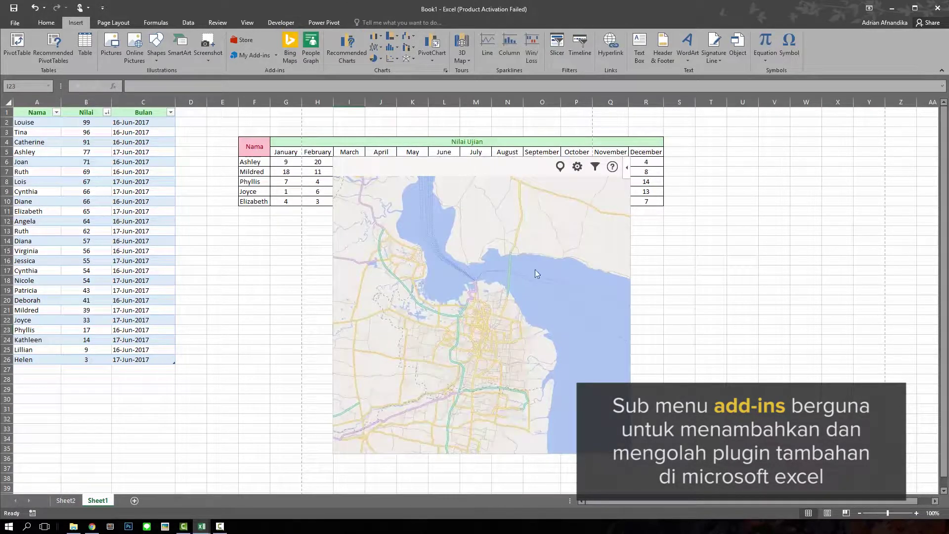
Dismiss the Bing Maps welcome message and add a People Graph to Sheet1
click(622, 279)
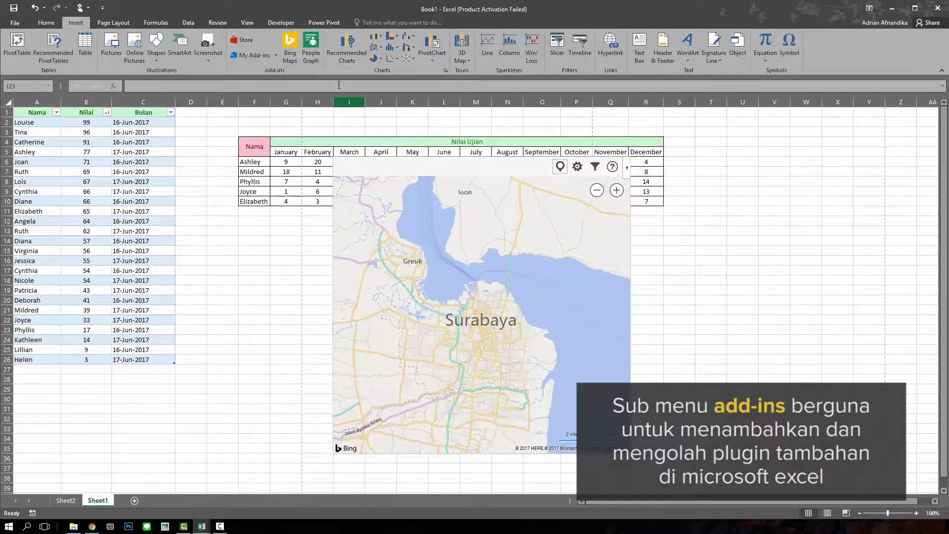
click(313, 59)
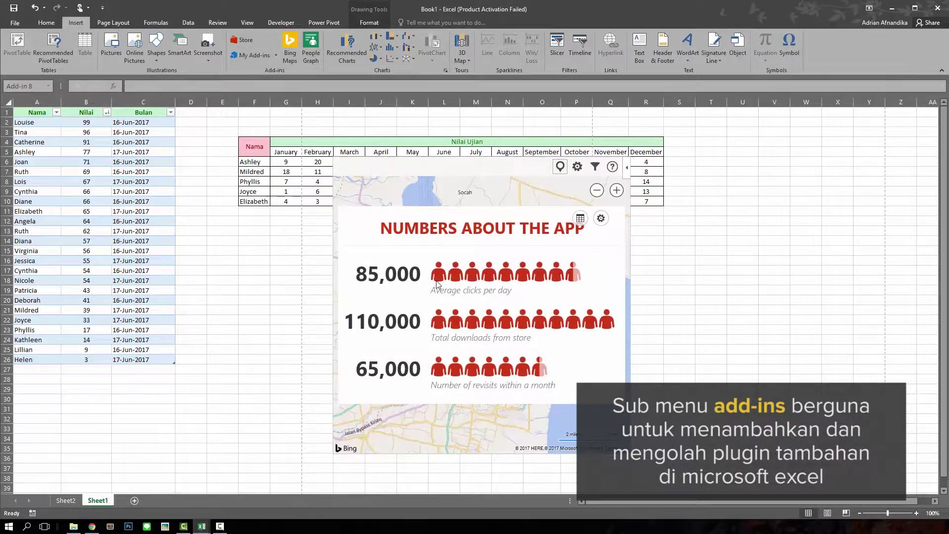
click(752, 306)
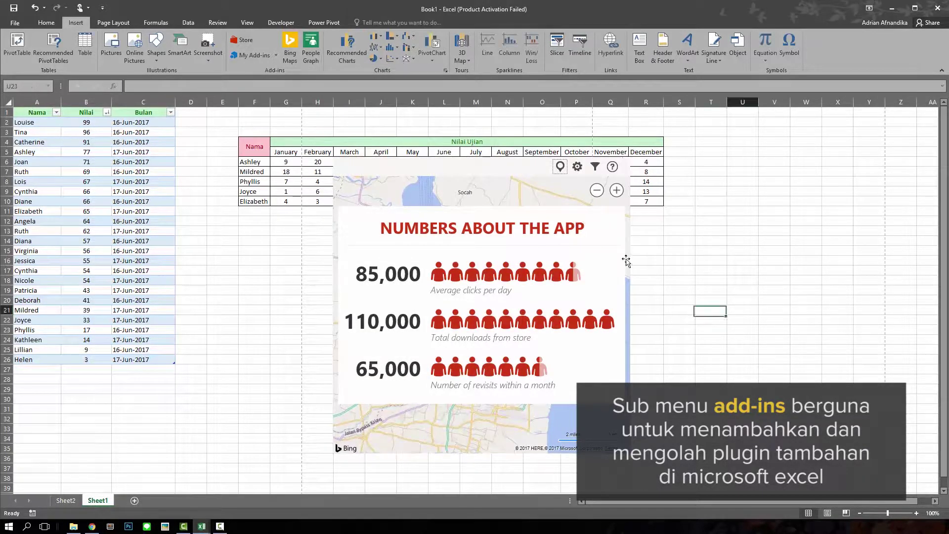
Copy the Nilai Ujian table to G9 on a new Sheet3, then reselect A1:C26 on Sheet1
drag(261, 141, 473, 200)
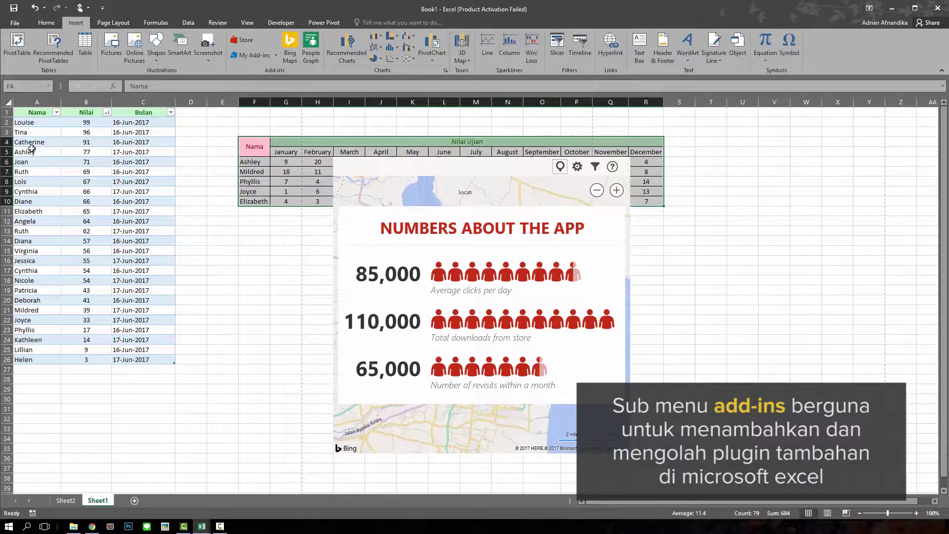
key(ctrl+c)
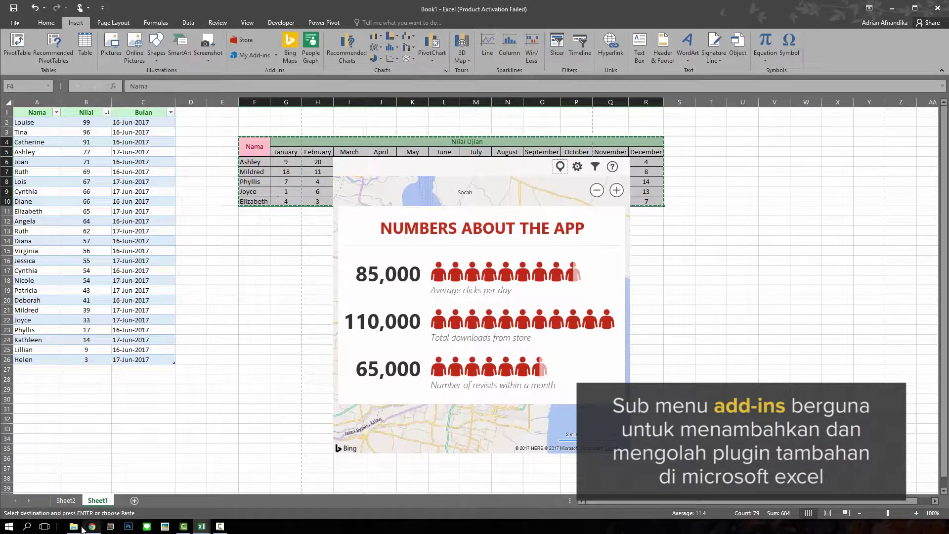
click(134, 500)
click(219, 191)
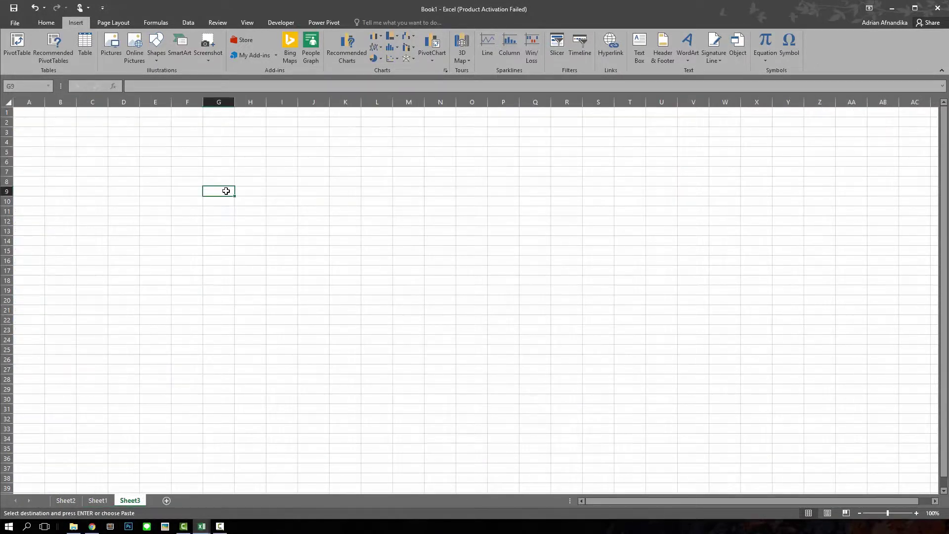
key(ctrl+v)
click(97, 500)
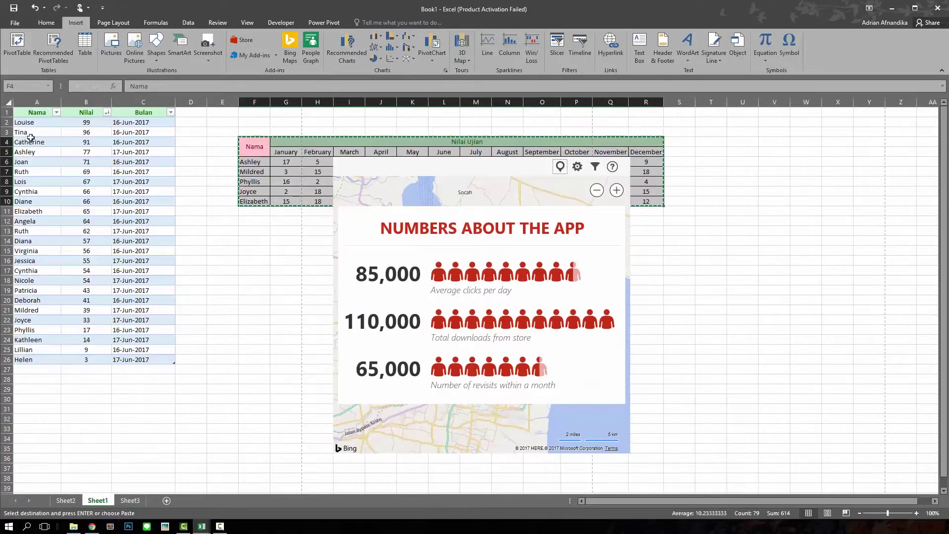
drag(26, 115, 144, 360)
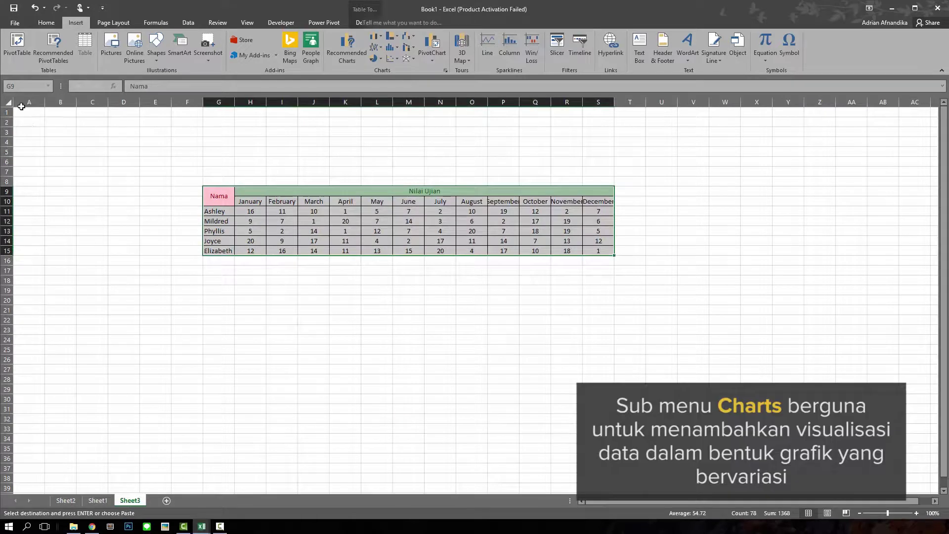
Paste the Nama/Nilai/Bulan table into Sheet3 at A1 and widen columns B and C
click(27, 120)
click(26, 113)
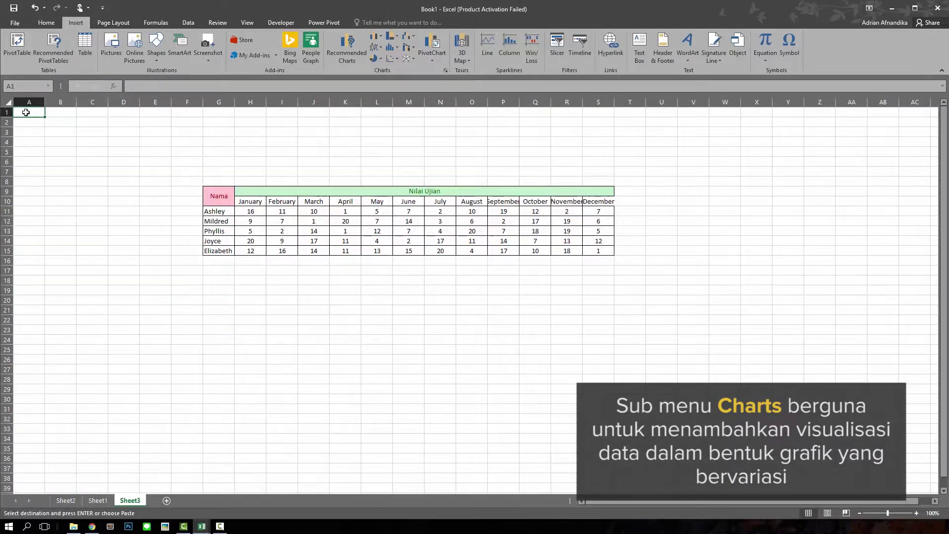
key(ctrl+v)
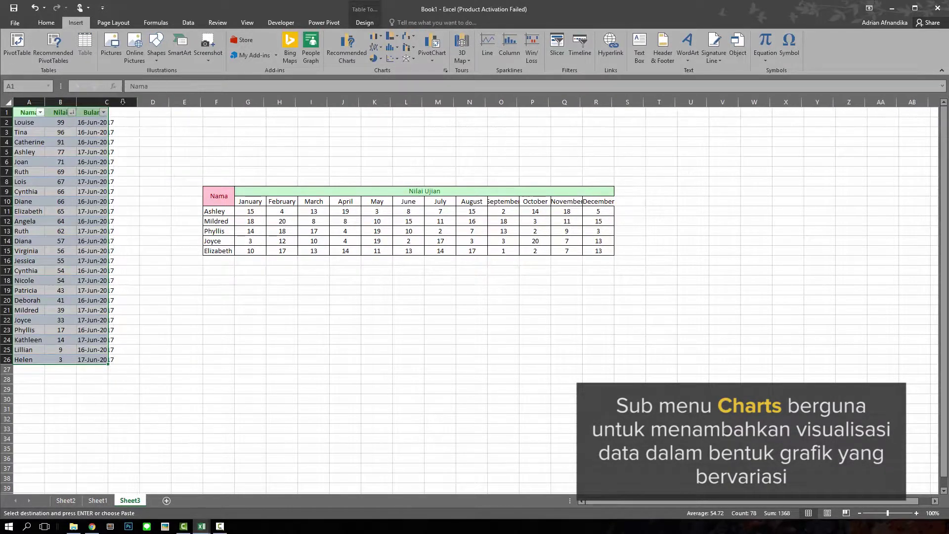
drag(108, 101, 146, 101)
mouse_move(76, 101)
mouse_down()
mouse_move(85, 101)
mouse_move(61, 101)
mouse_up()
Select the names and scores in A1:B26 as the data for a column chart
click(199, 184)
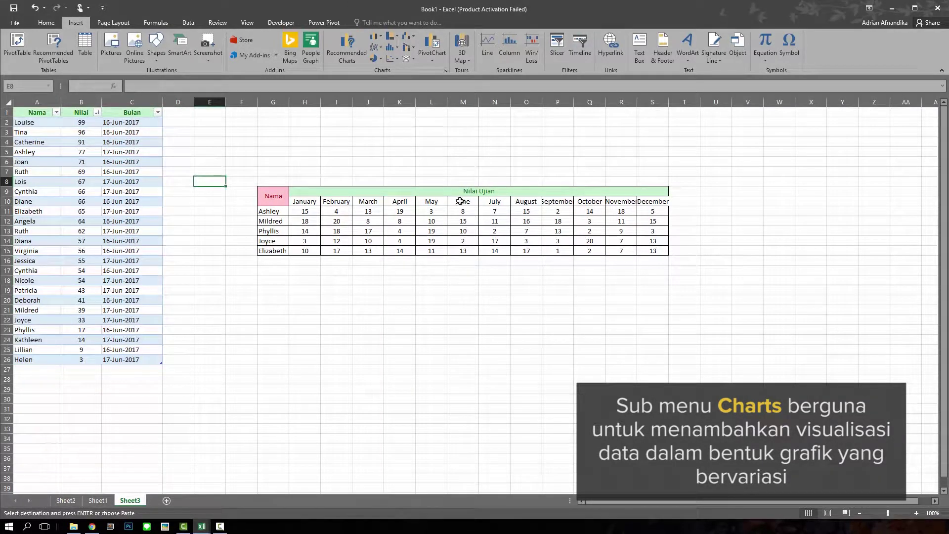
click(431, 270)
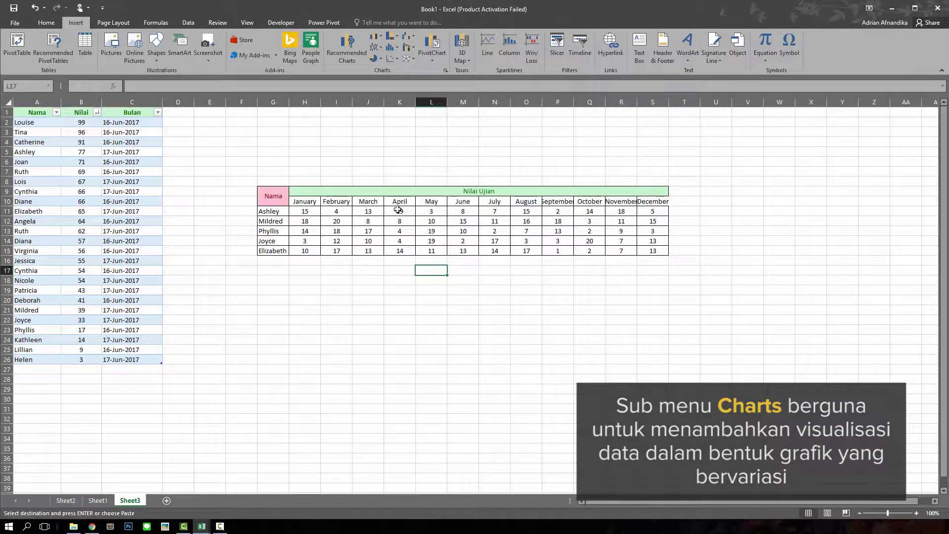
key(Left)
key(Left)
key(Left)
key(Down)
key(Down)
key(Down)
drag(32, 112, 141, 359)
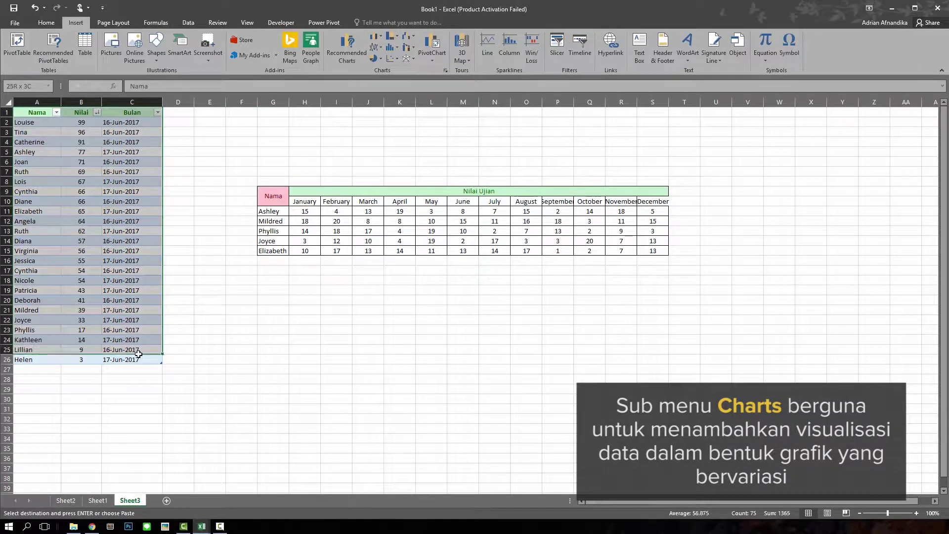
click(377, 39)
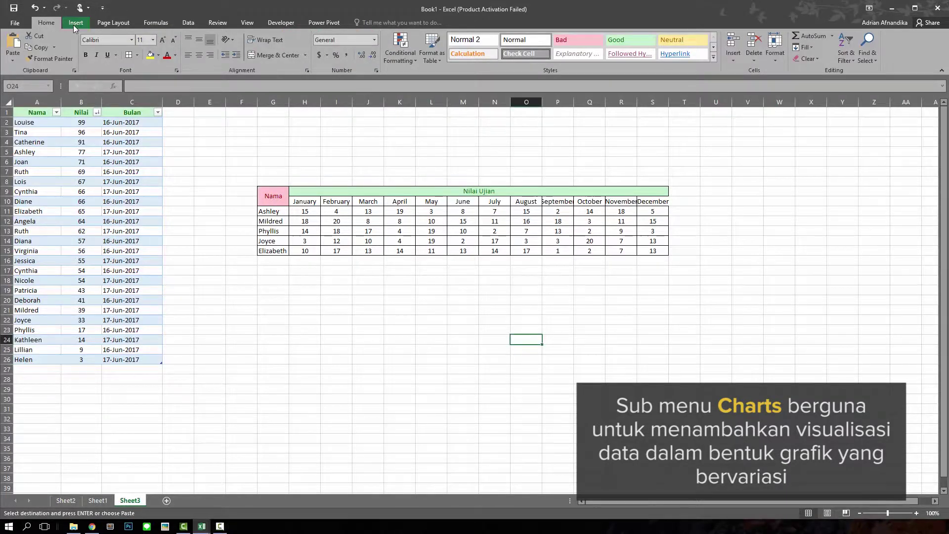
click(75, 23)
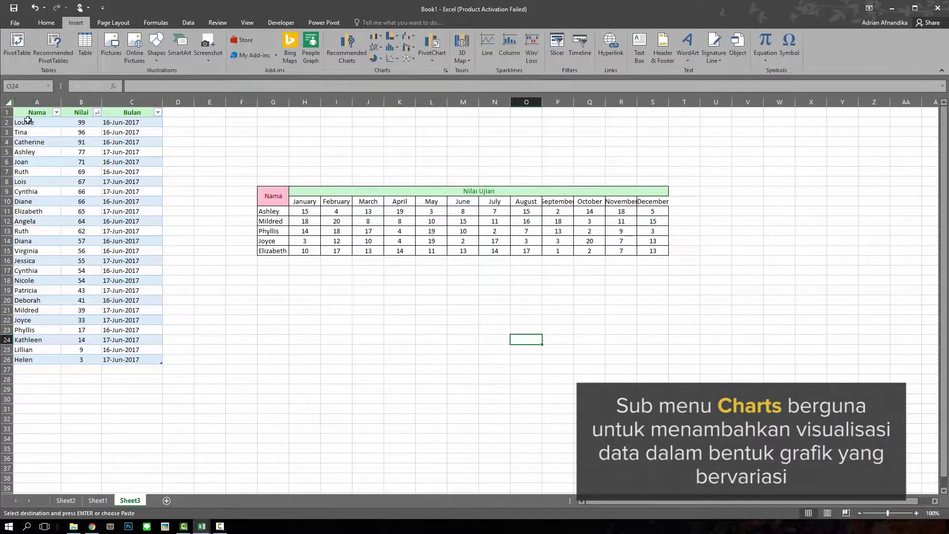
drag(23, 115, 76, 366)
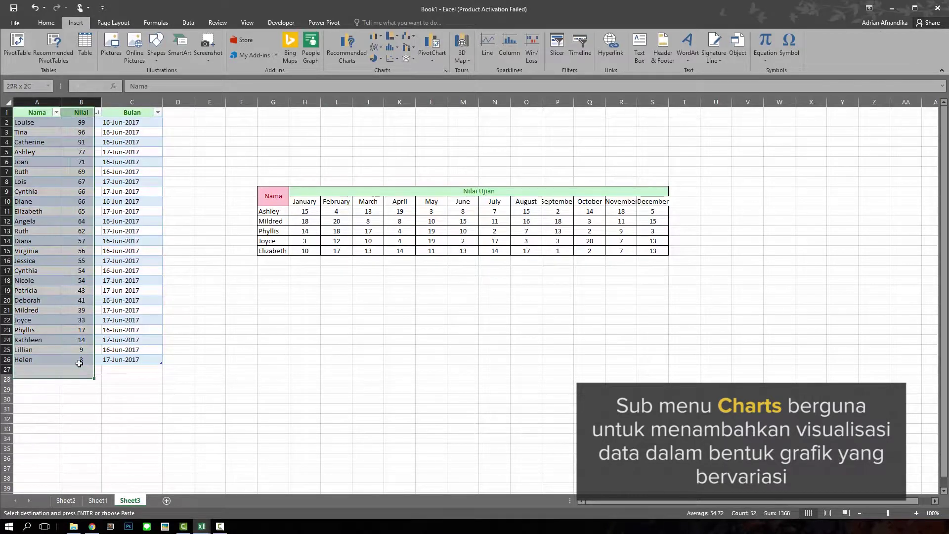
click(382, 37)
Insert a clustered column chart of Nilai and move it lower on the sheet
click(383, 62)
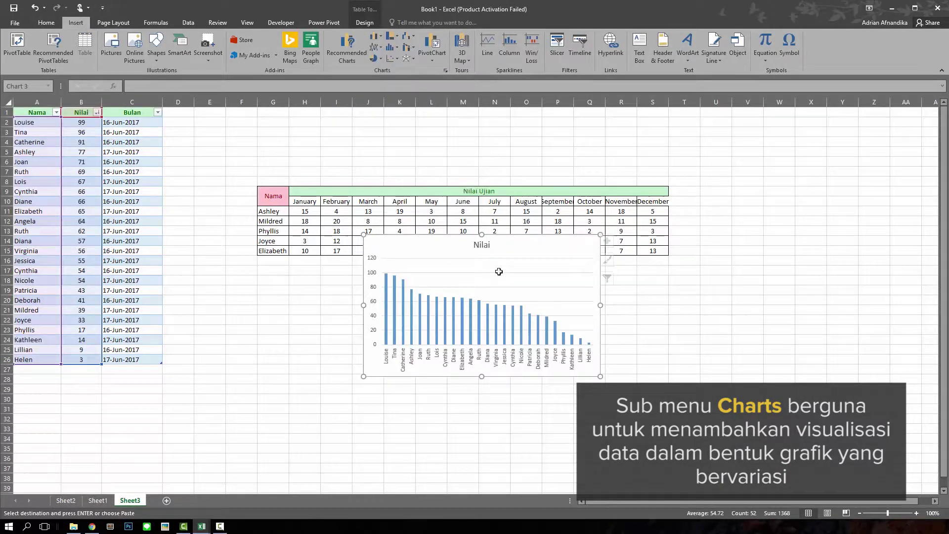
drag(538, 273, 527, 361)
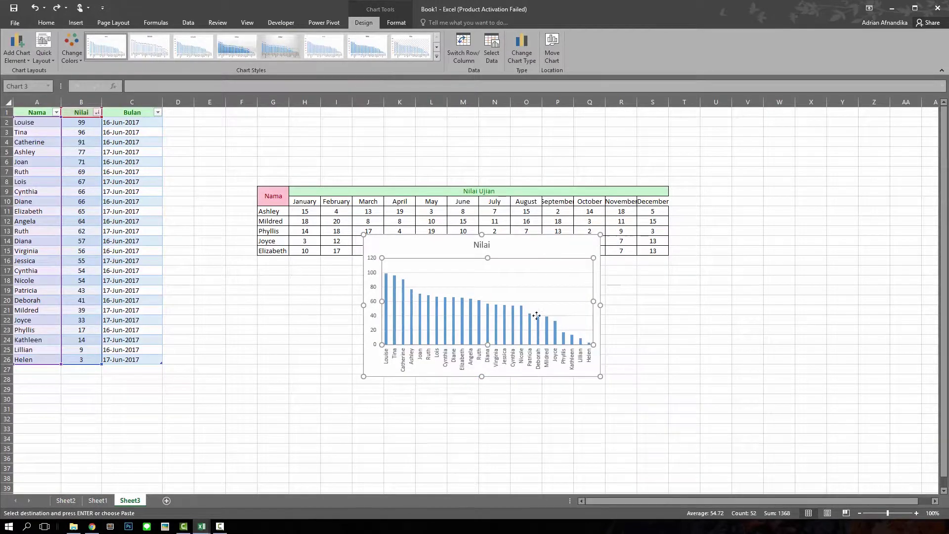
click(747, 319)
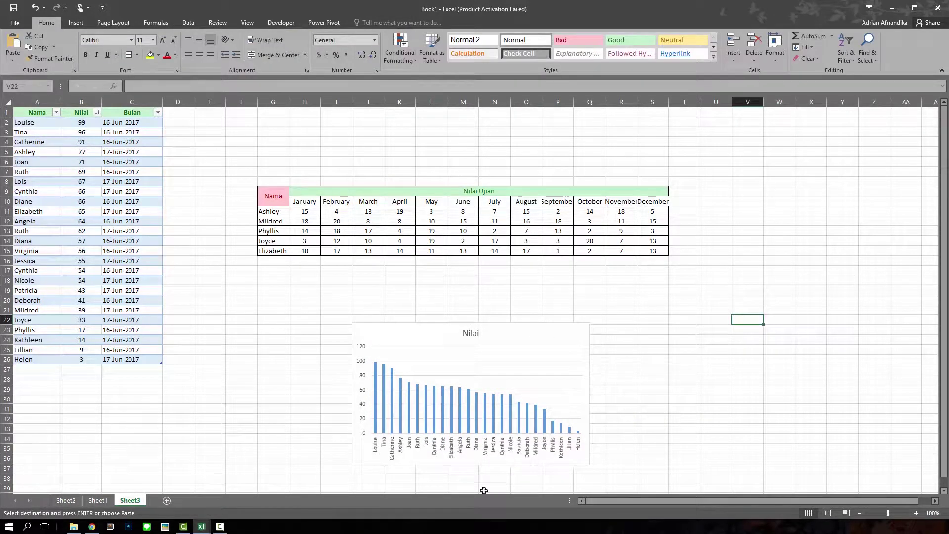
Enlarge the Nilai chart and shift it left below the Nilai Ujian table
click(577, 336)
drag(590, 323, 805, 286)
click(808, 221)
drag(731, 303, 615, 316)
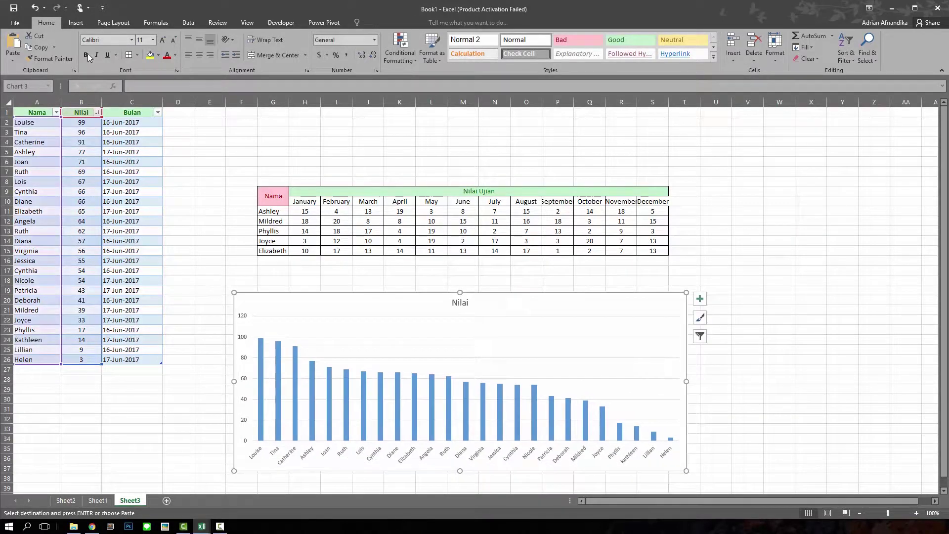
click(76, 22)
click(386, 133)
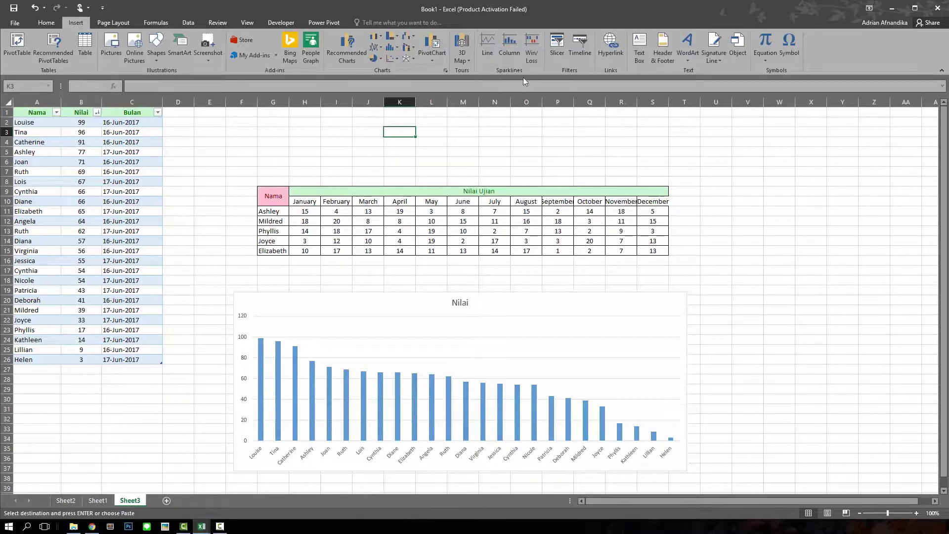
Widen columns R, S and P so November, December and September headings fit
double_click(637, 102)
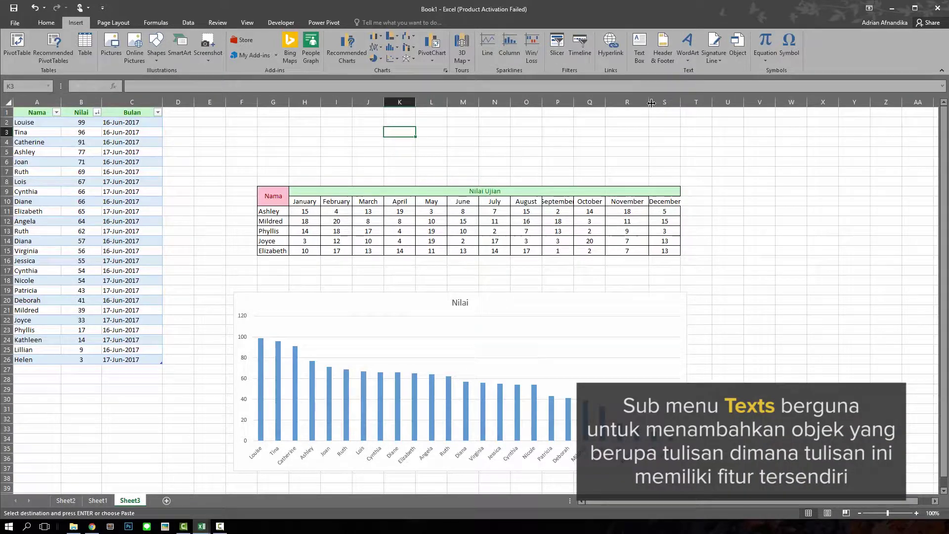
drag(688, 102, 699, 101)
drag(574, 102, 591, 101)
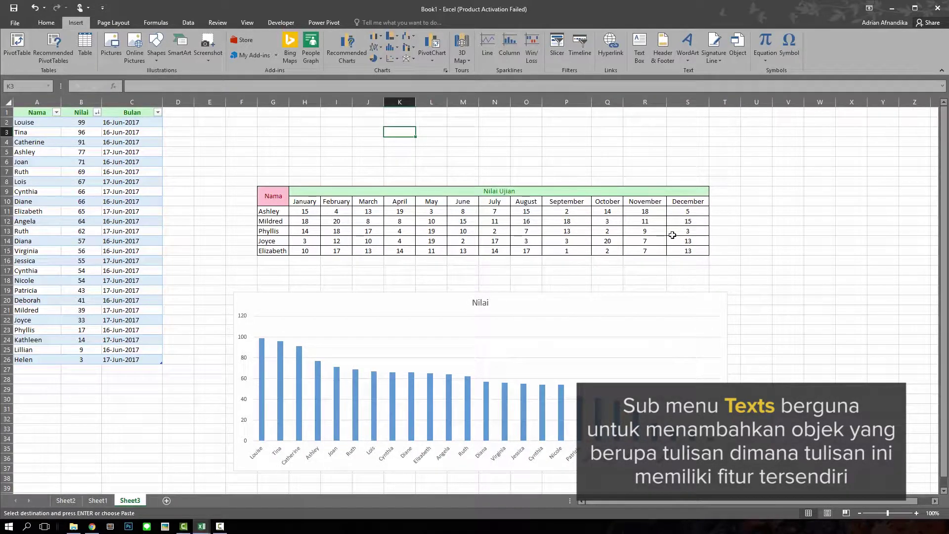
click(707, 231)
click(720, 211)
click(727, 201)
Add a line sparkline in T11 from H11:S11 and fill it down to T15
click(730, 215)
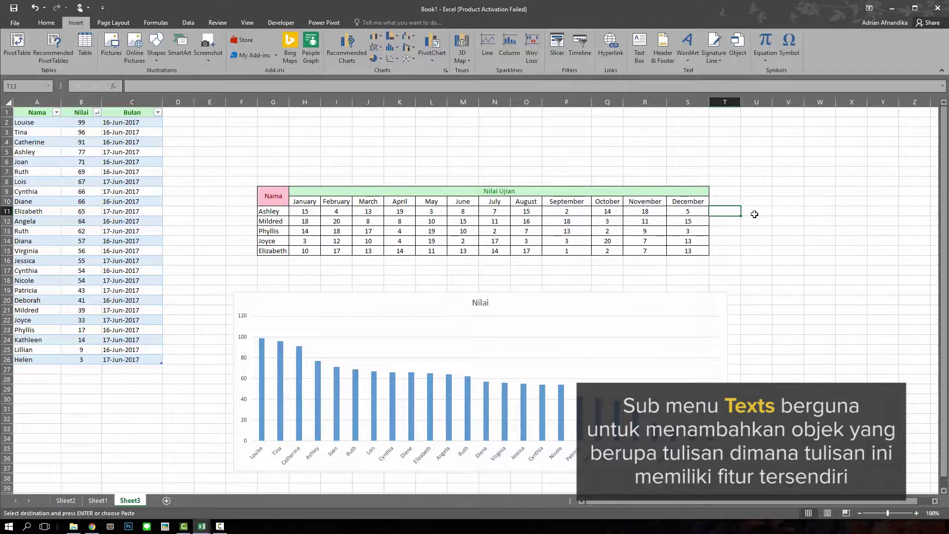
click(481, 49)
drag(305, 211, 687, 211)
click(489, 309)
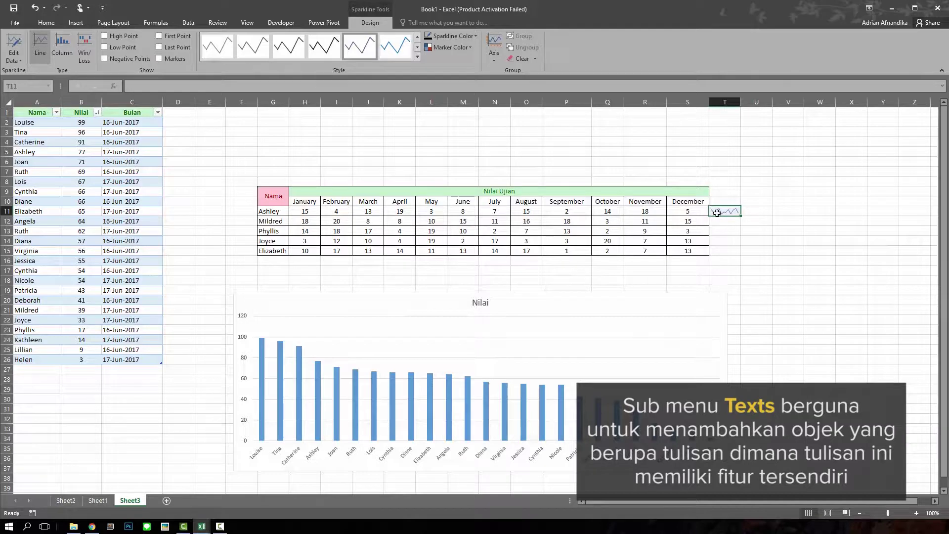
drag(740, 215, 736, 254)
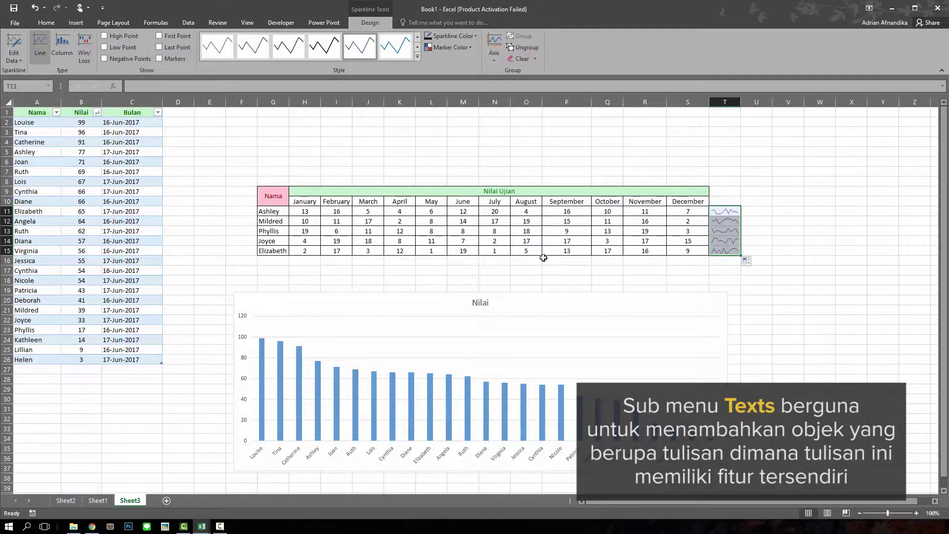
click(819, 241)
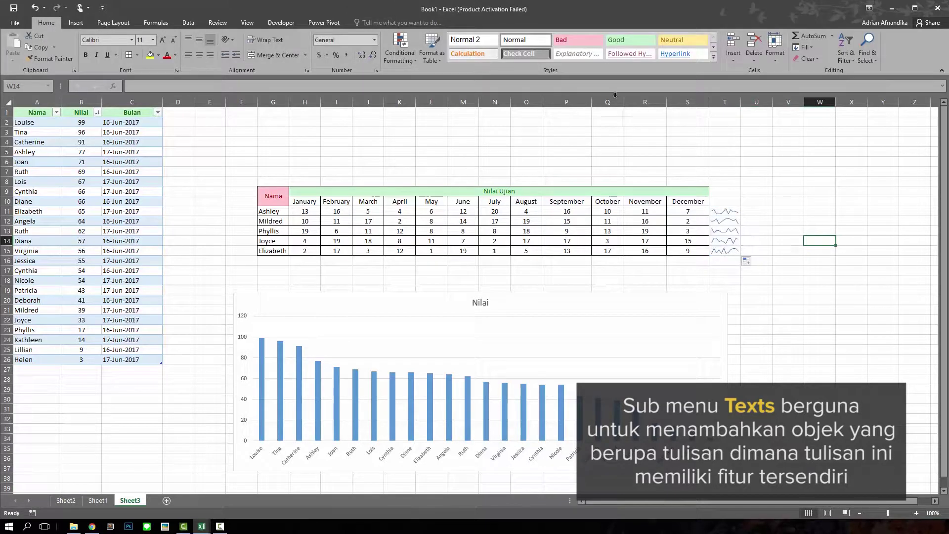
click(77, 23)
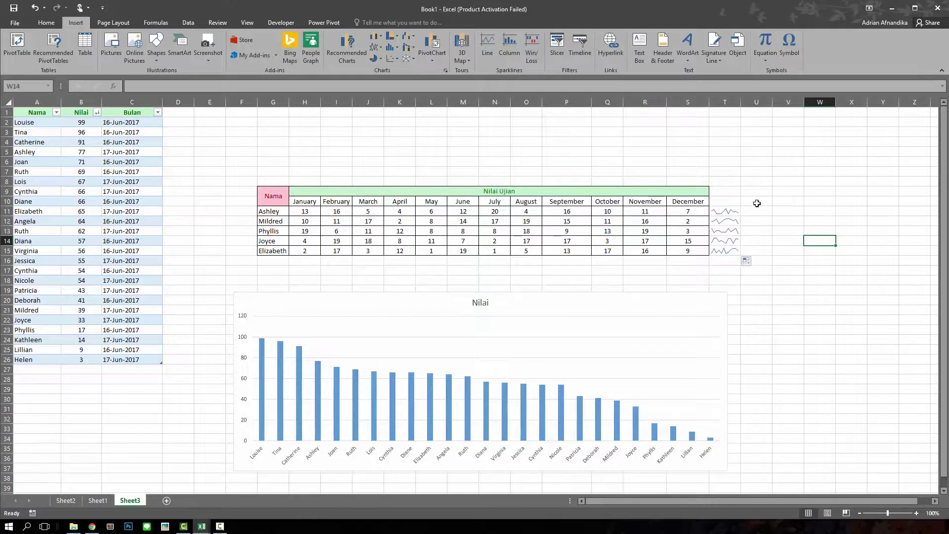
click(606, 142)
Enter 'Klik disini' in cell P4
click(570, 141)
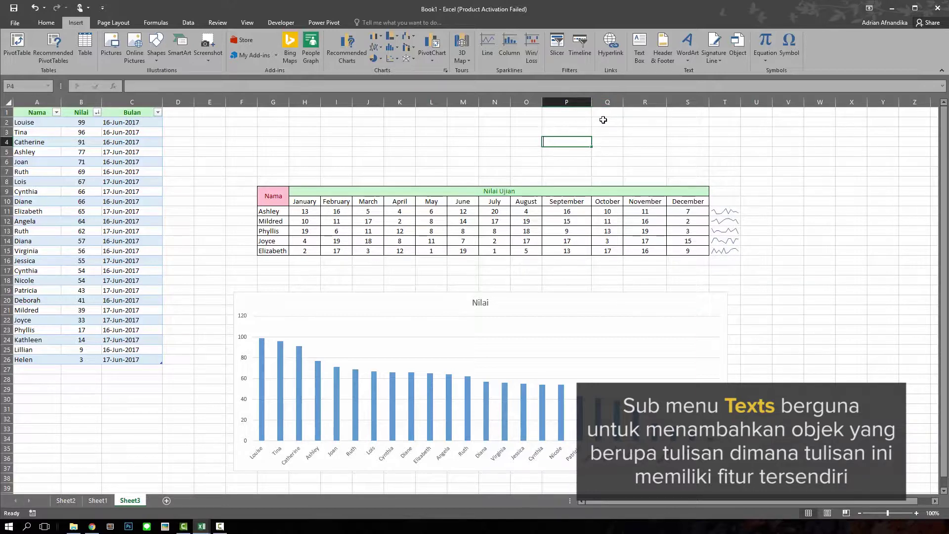
text(Klik disini)
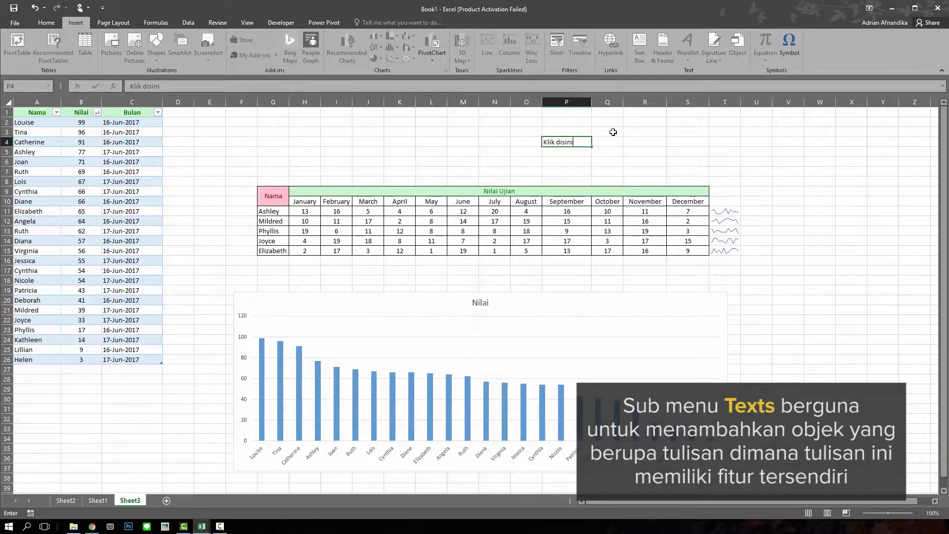
click(662, 162)
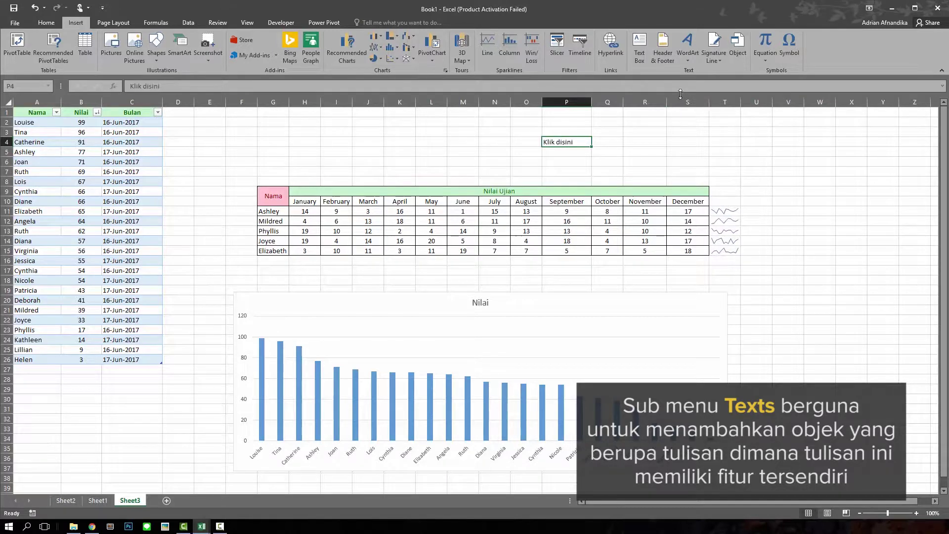
click(615, 58)
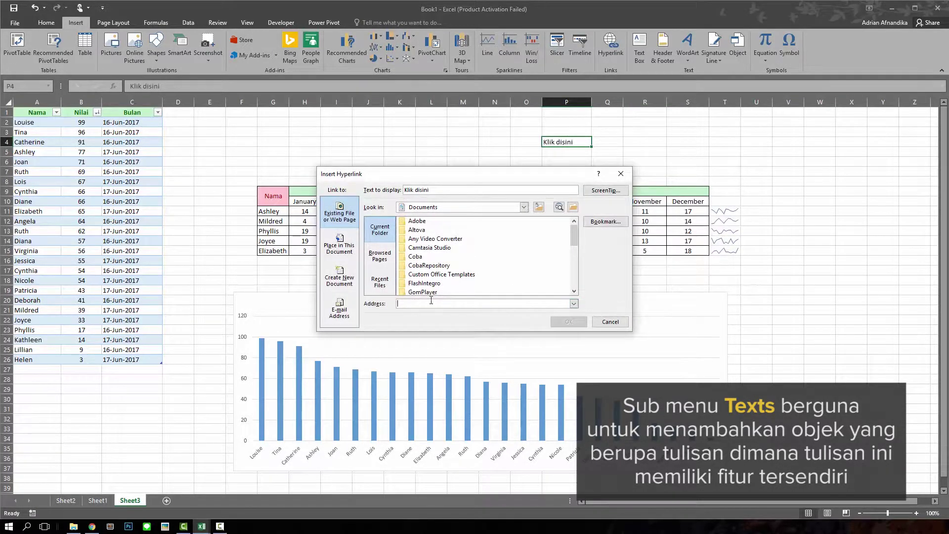
text(http://google.com/)
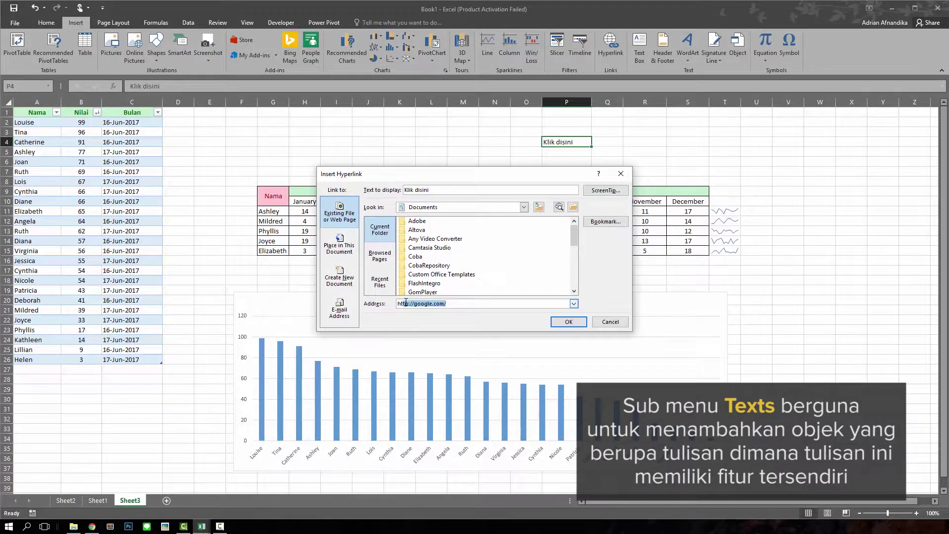
key(Return)
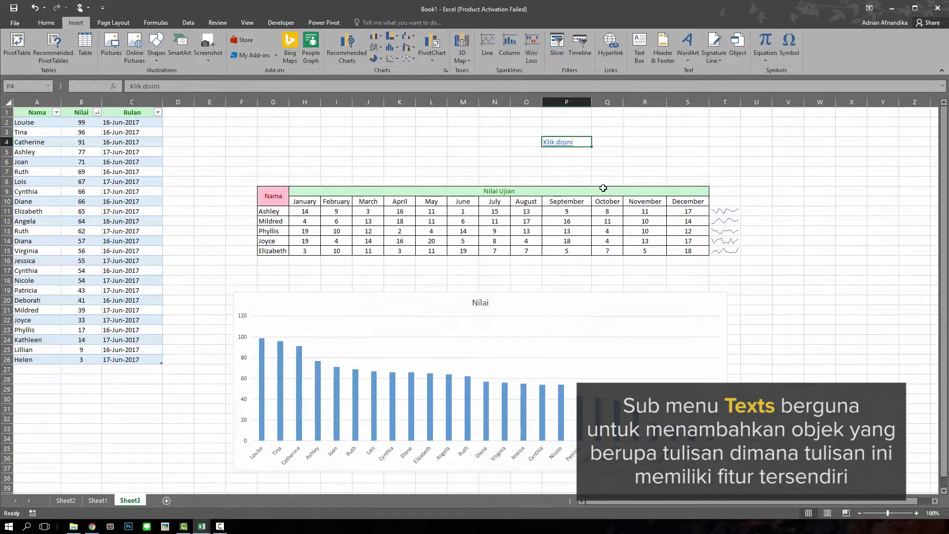
click(606, 171)
click(507, 131)
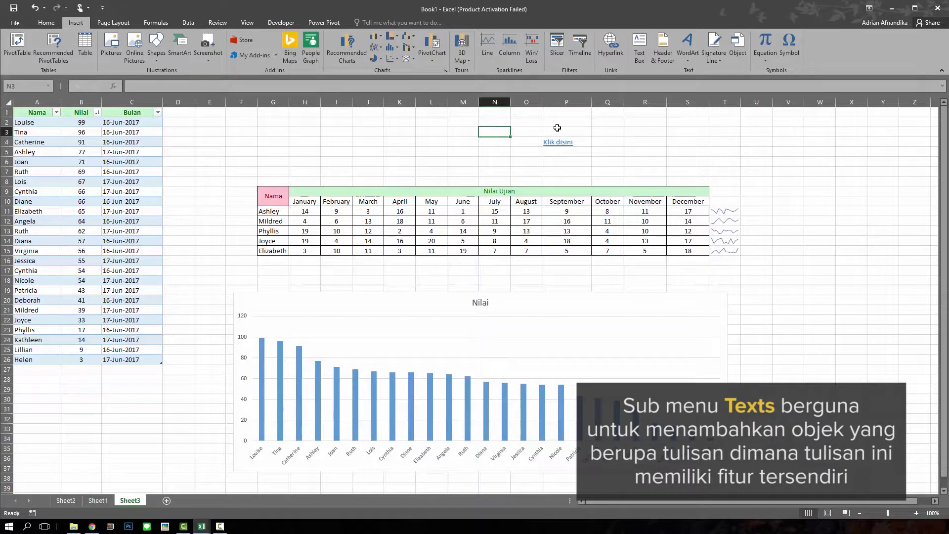
click(585, 131)
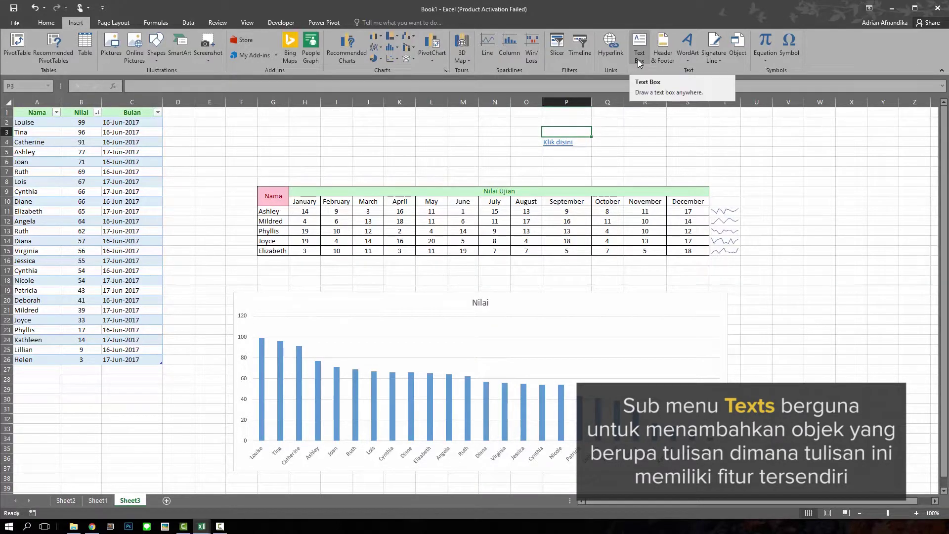
Draw a text box over columns T–V reading 'halo ini tes text box'
click(639, 63)
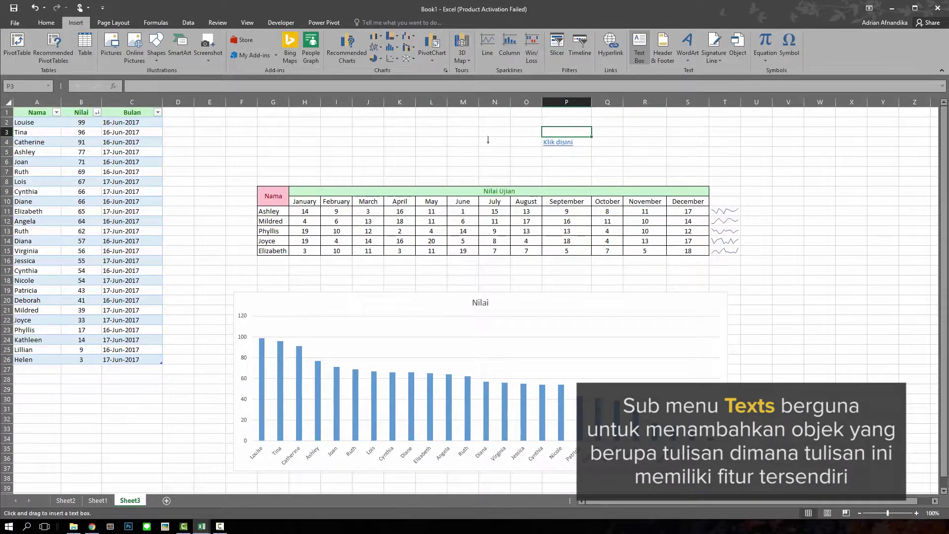
drag(708, 131, 855, 173)
text(halo ini tes text box)
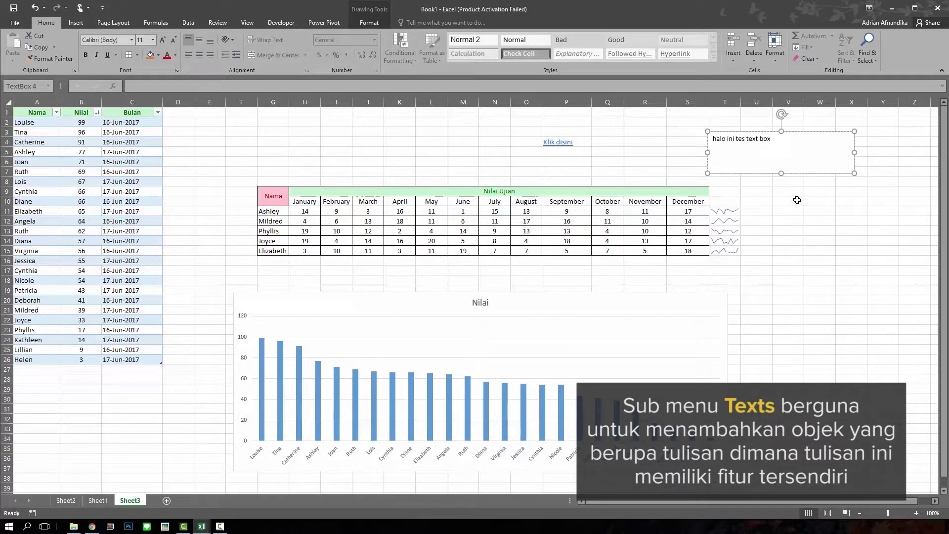
click(796, 200)
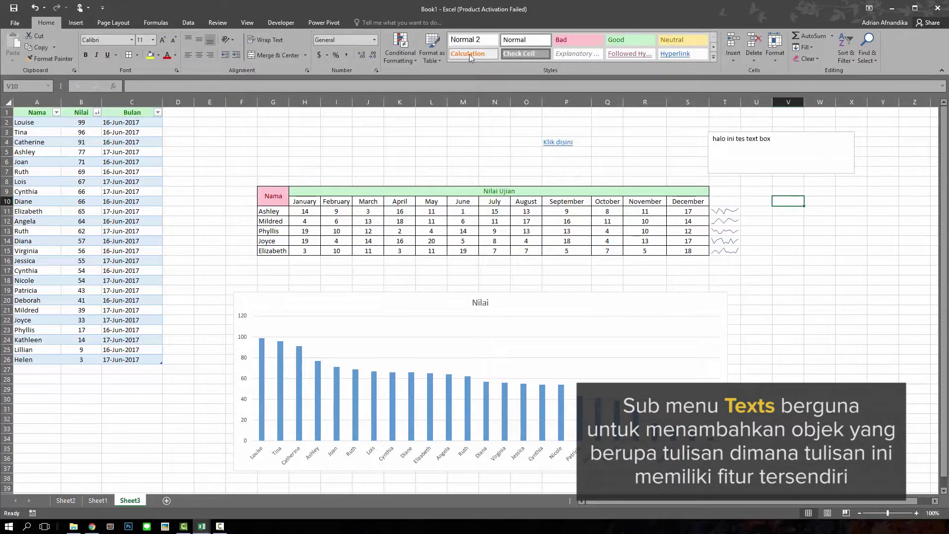
click(75, 22)
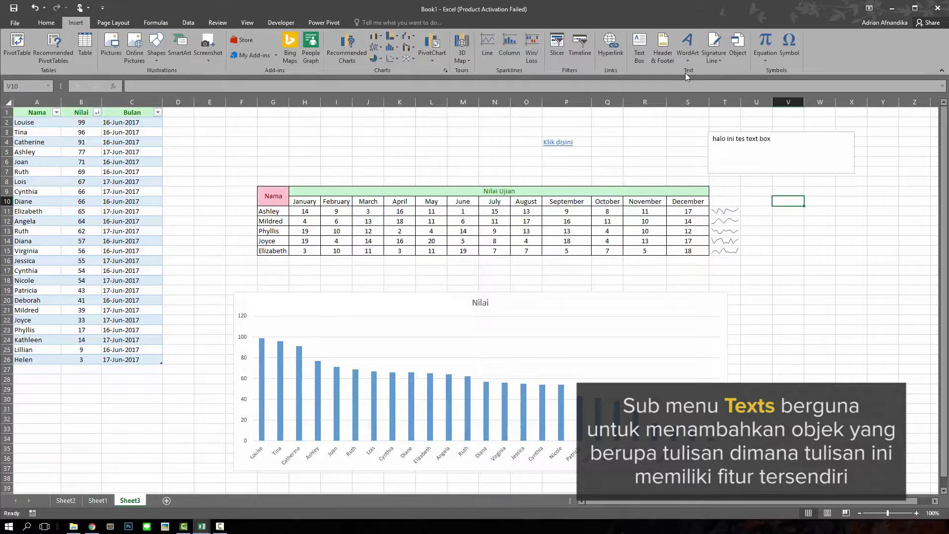
click(661, 58)
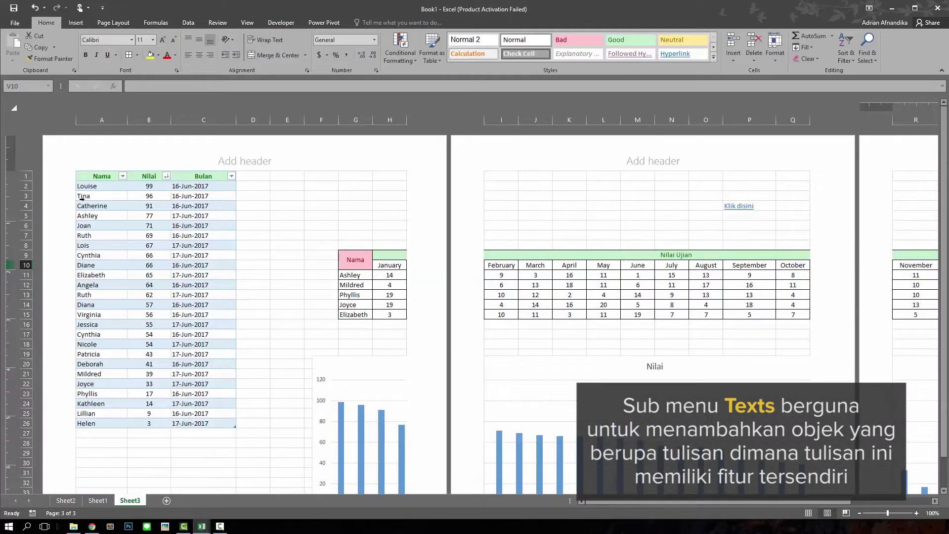
Put the current date and current time codes, &[Date]&[Time], in the centre page header
scroll(352, 325, down, 5)
scroll(228, 186, up, 4)
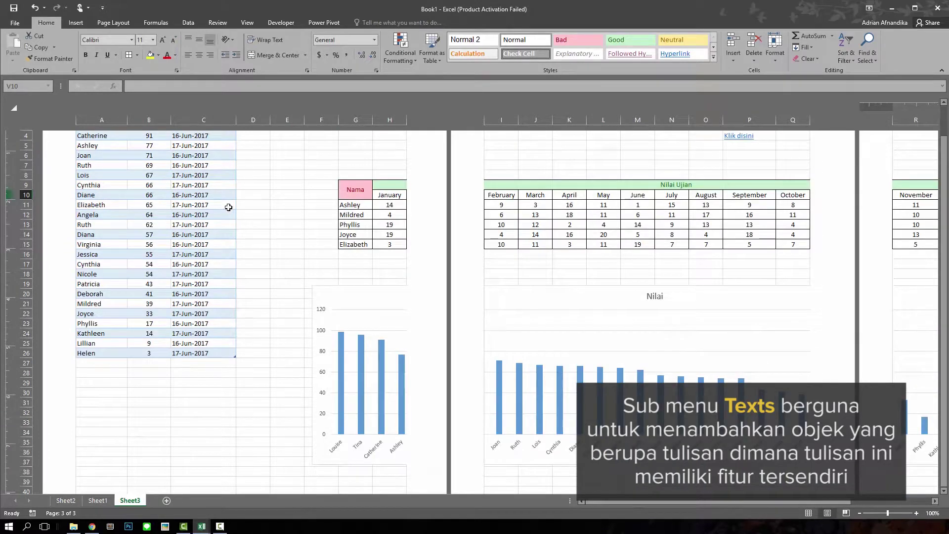
scroll(229, 186, up, 2)
click(260, 167)
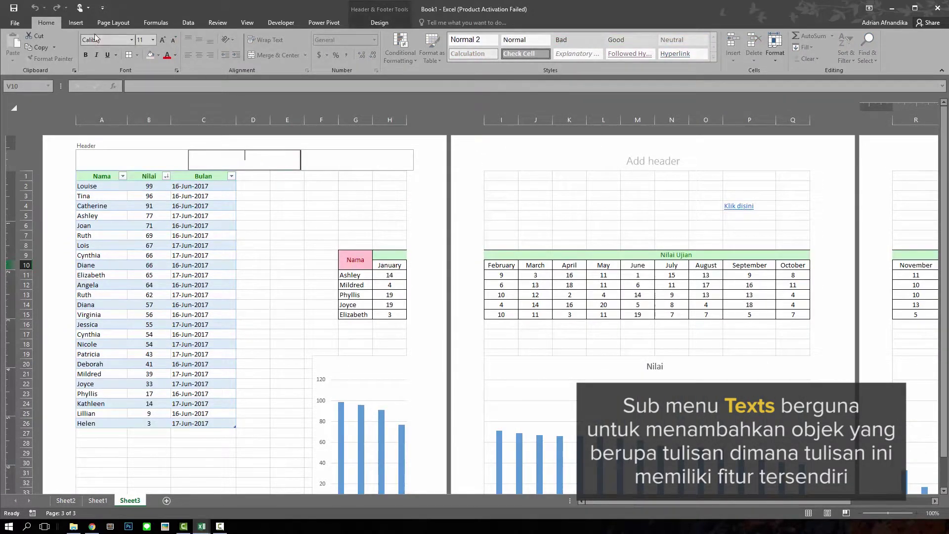
click(371, 27)
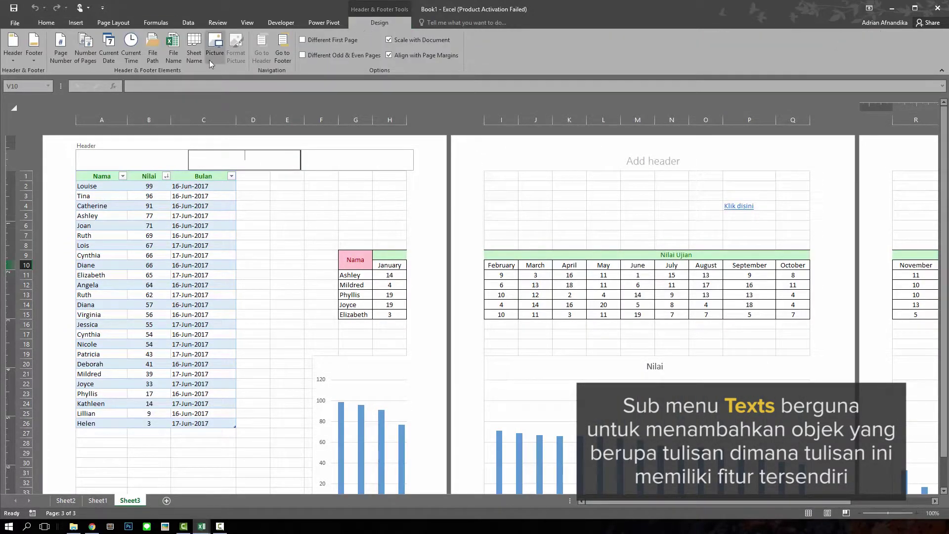
click(114, 56)
click(131, 56)
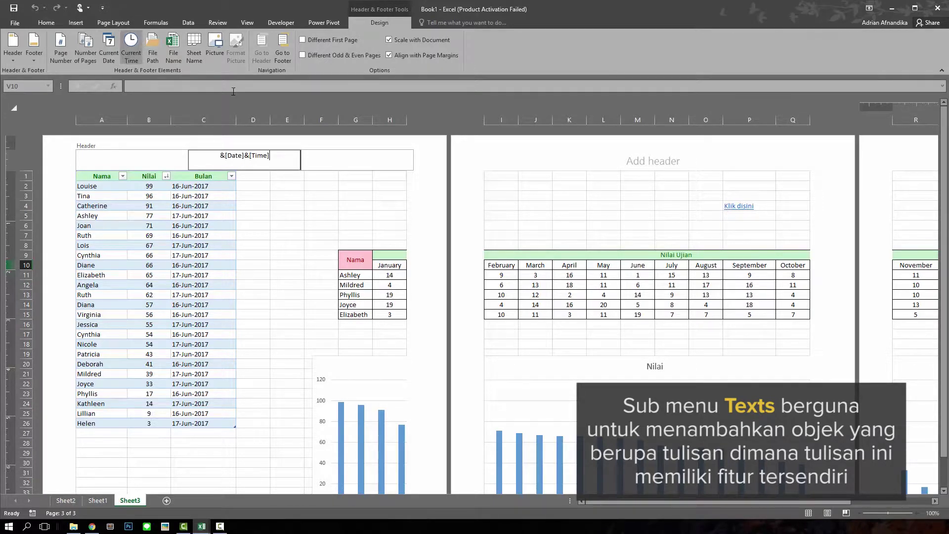
double_click(449, 171)
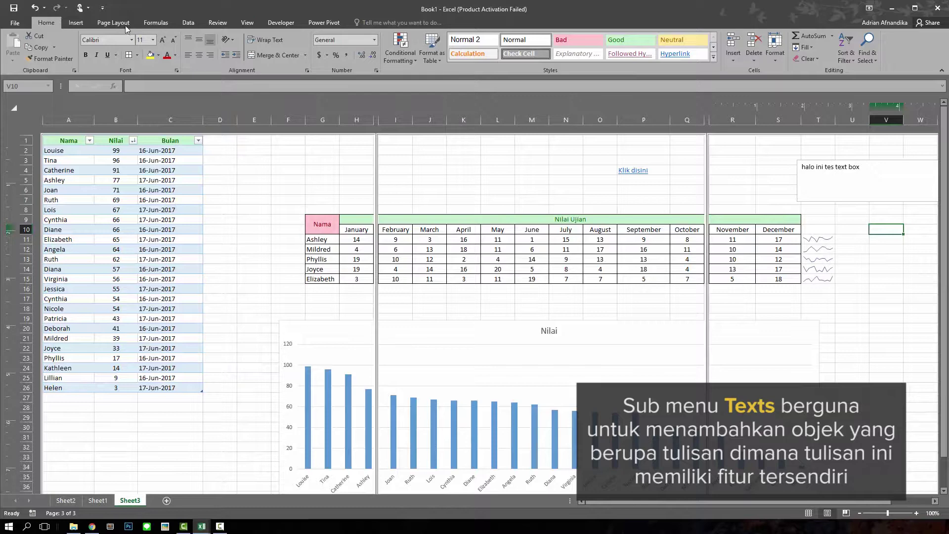
click(76, 22)
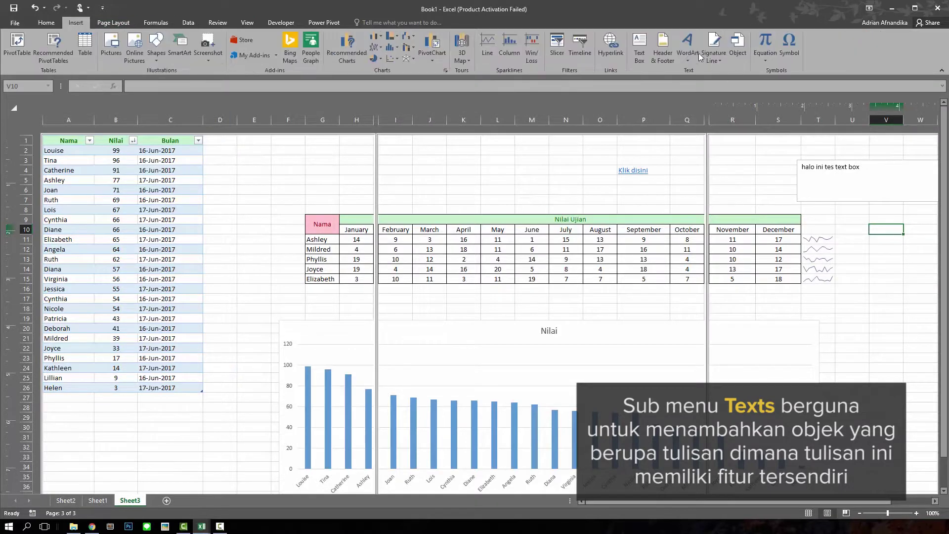
click(658, 40)
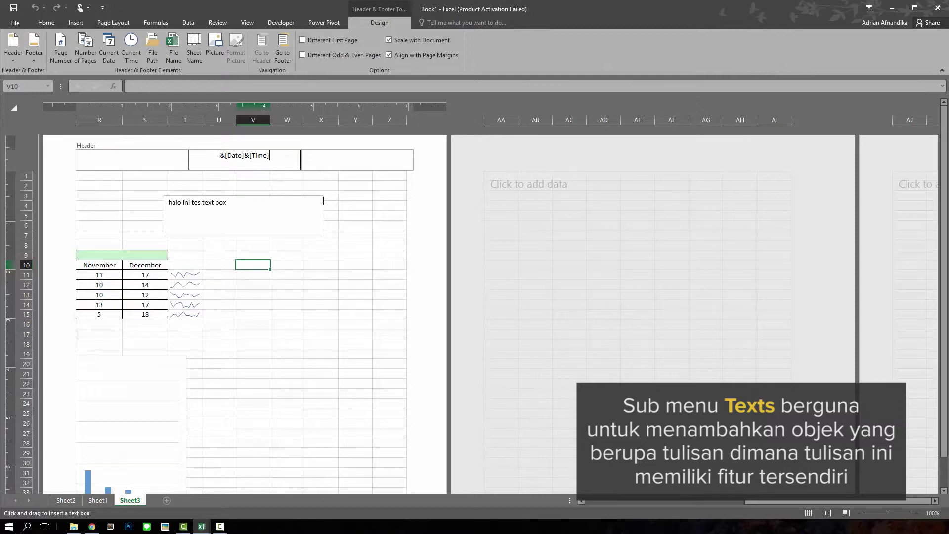
click(339, 215)
scroll(229, 343, down, 5)
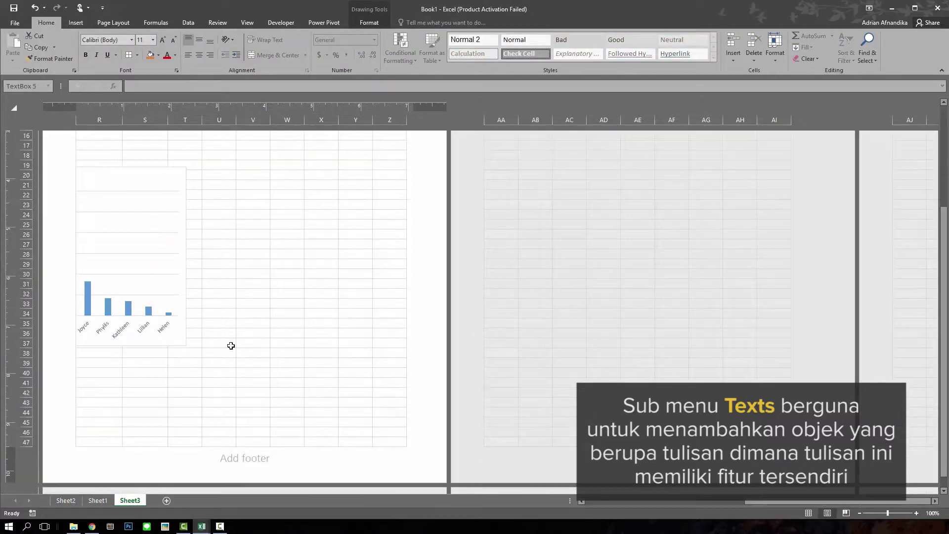
Set the centre footer to 'Created by' followed by the author's name
click(255, 460)
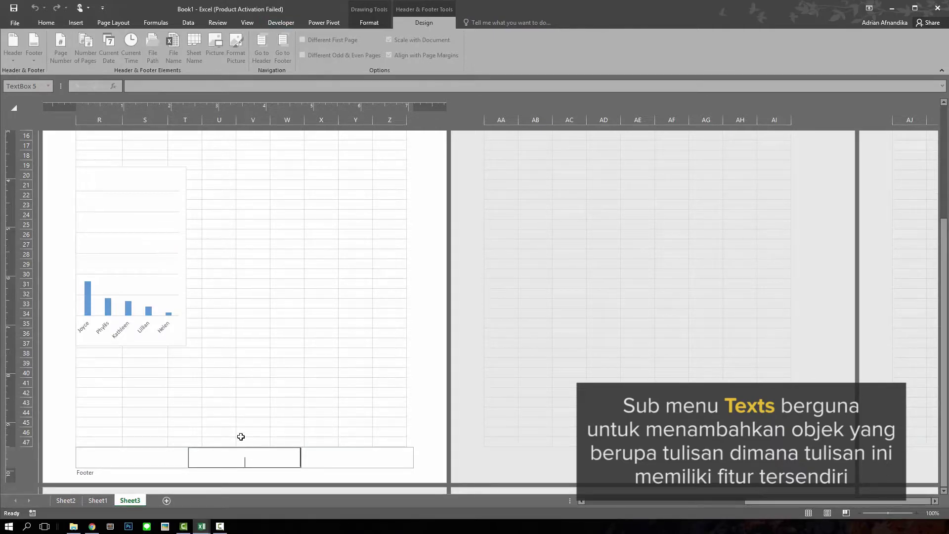
text(Created by )
text(adrian)
click(182, 221)
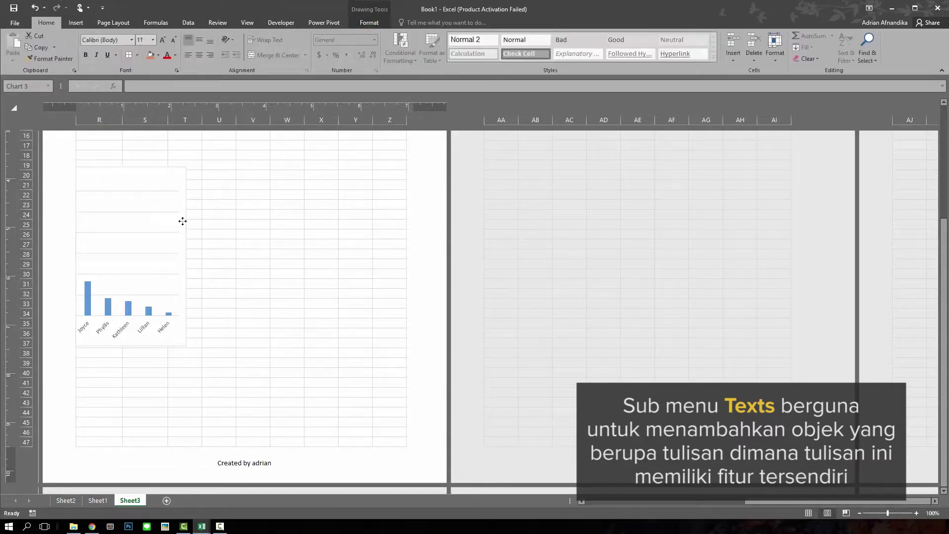
Switch Sheet3 back to Normal view
click(247, 22)
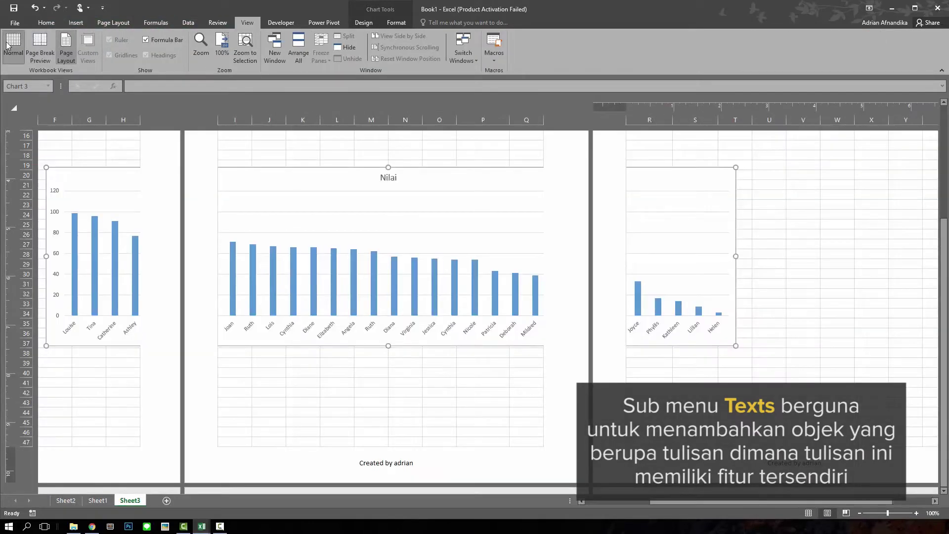
click(13, 47)
key(alt)
key(n)
click(628, 238)
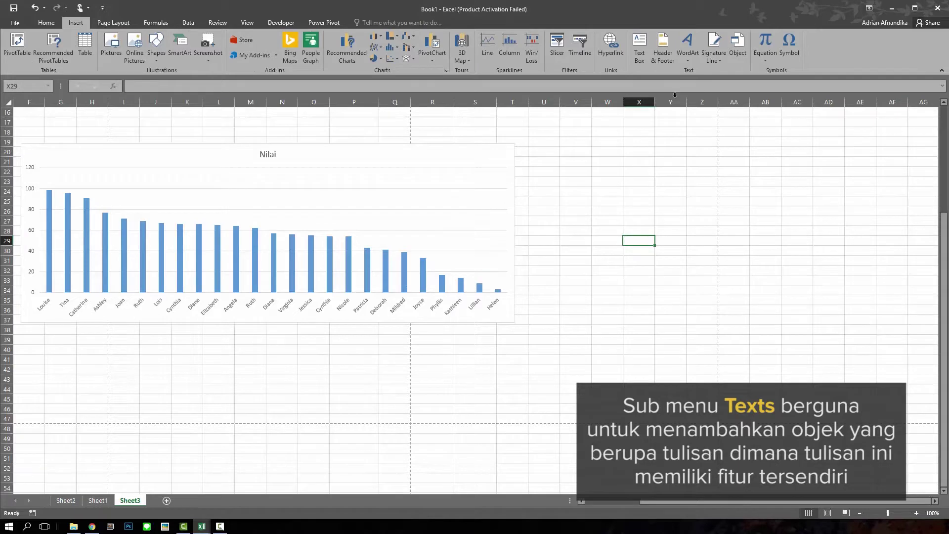
Insert orange-outlined WordArt reading 'Selamat Datang' on a single line
scroll(571, 286, up, 4)
scroll(571, 286, up, 1)
click(765, 171)
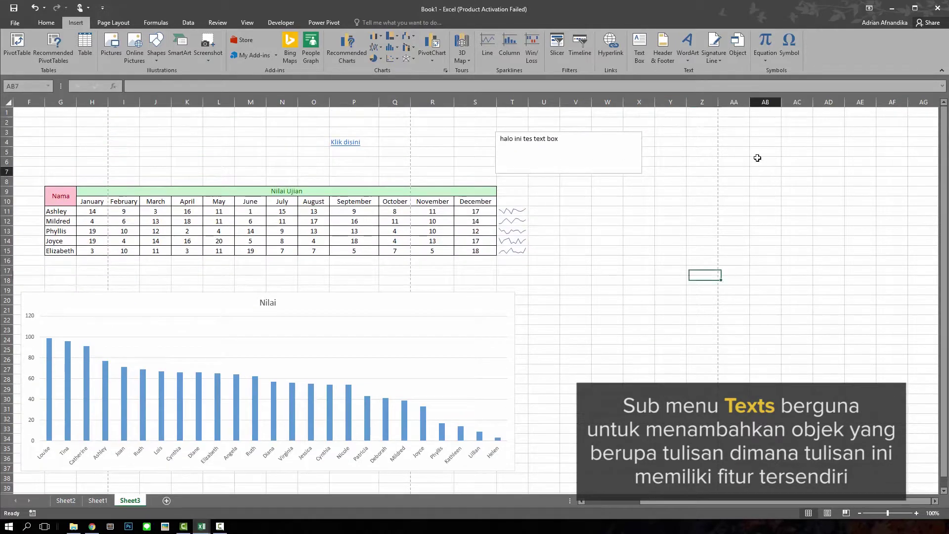
click(686, 54)
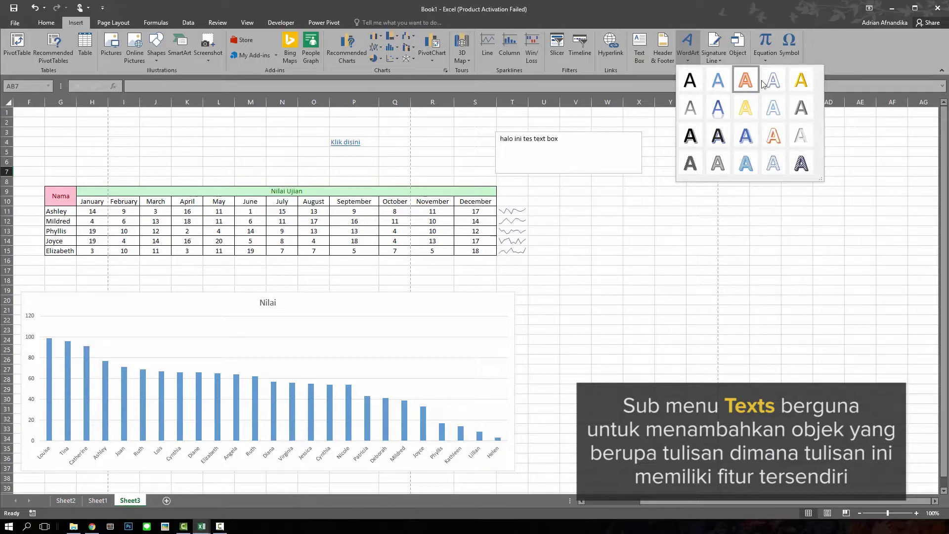
key(Escape)
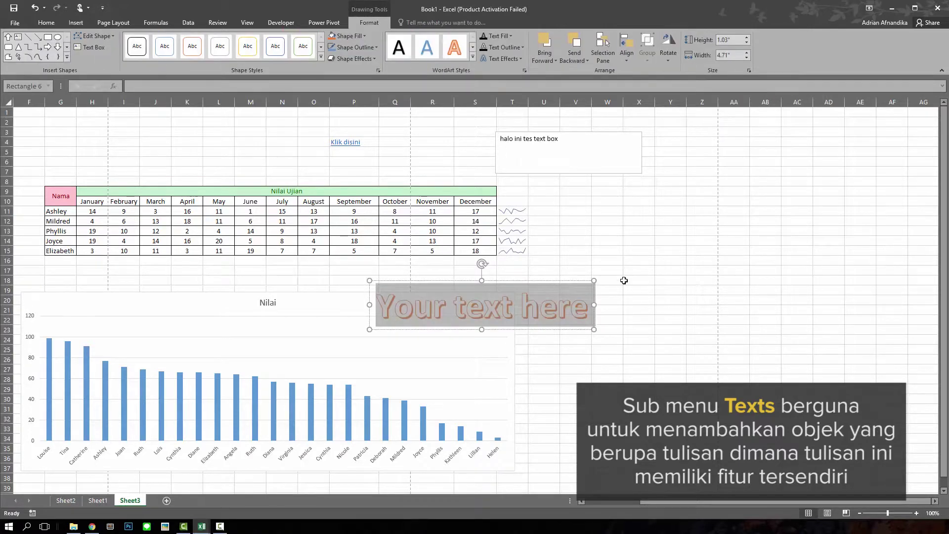
text(Selamat Datang)
key(Return)
key(BackSpace)
Move the Selamat Datang WordArt to the right of the score table
click(626, 280)
click(534, 316)
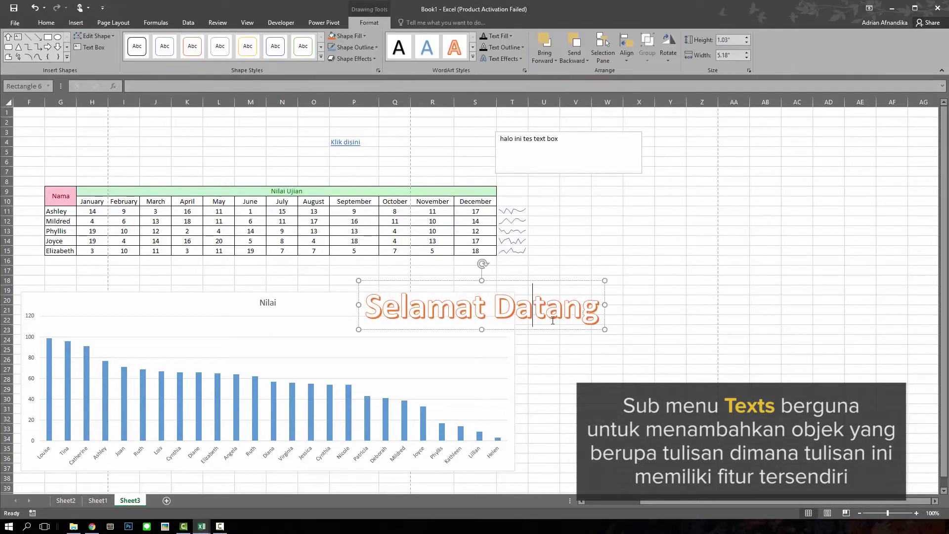
drag(552, 329, 731, 287)
click(727, 326)
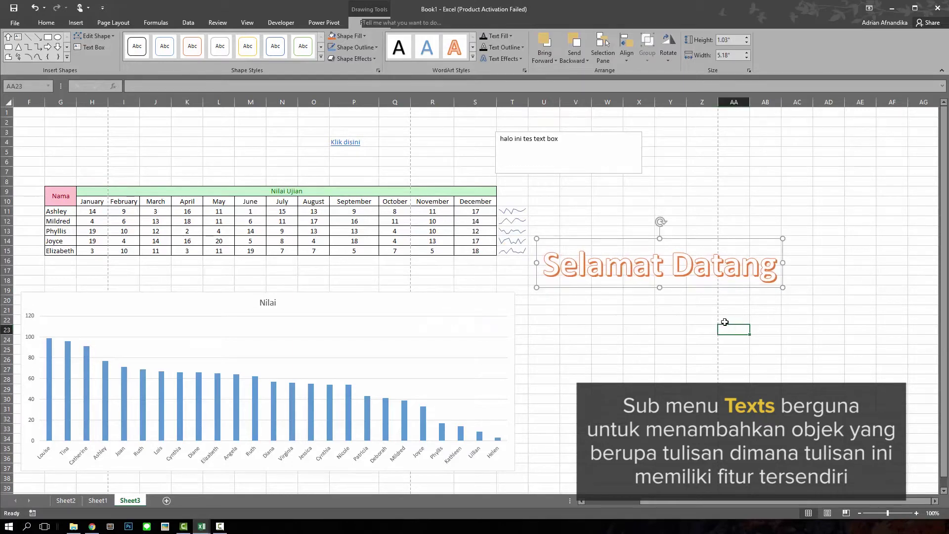
click(75, 23)
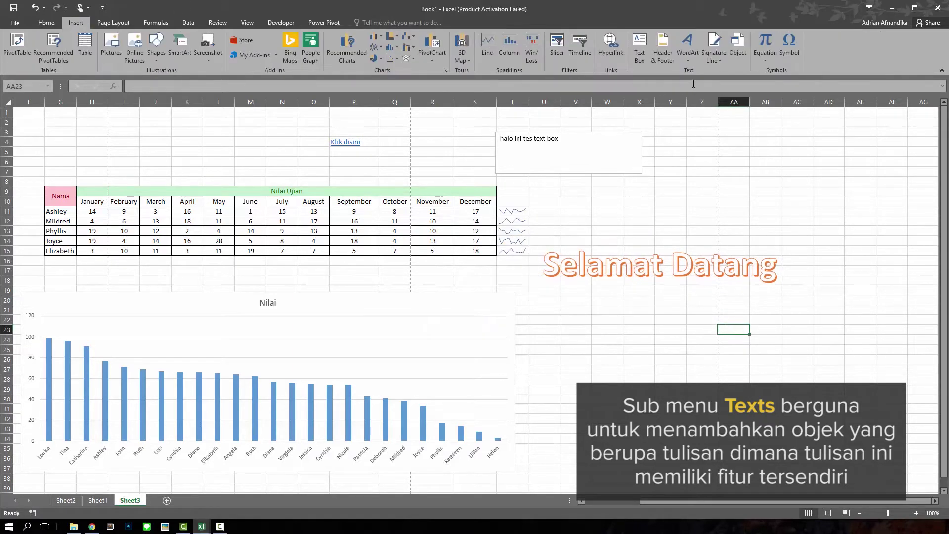
click(692, 61)
Create a new embedded Bitmap Image object from the Object dialog's Create New list
key(Escape)
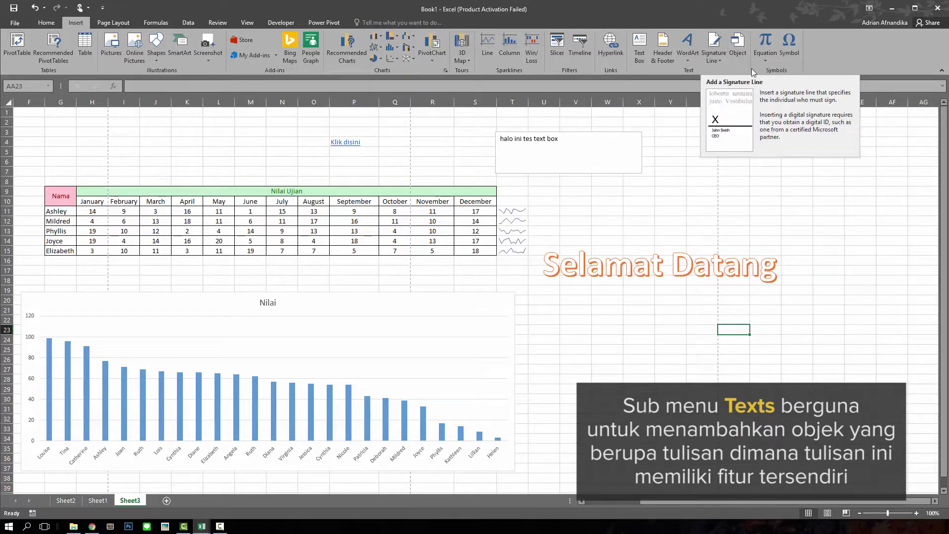
click(744, 51)
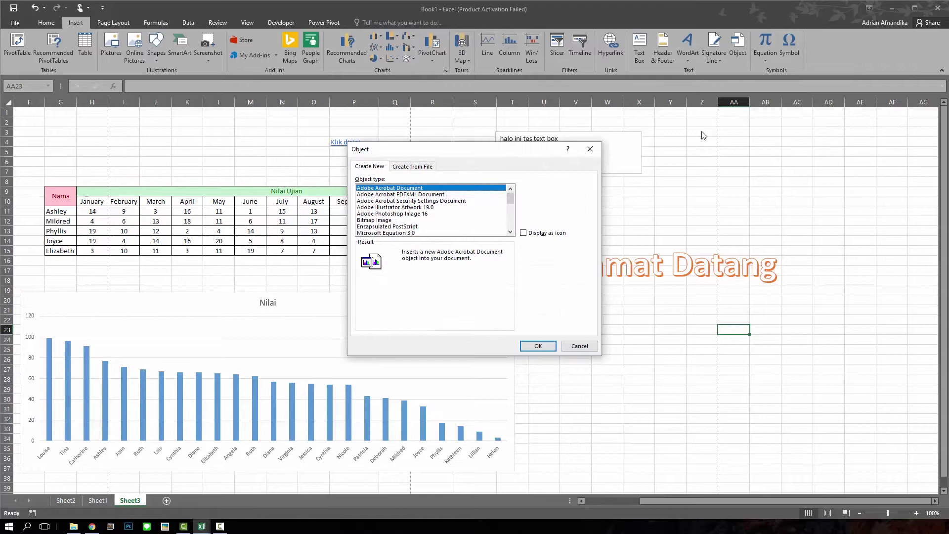
scroll(480, 208, down, 2)
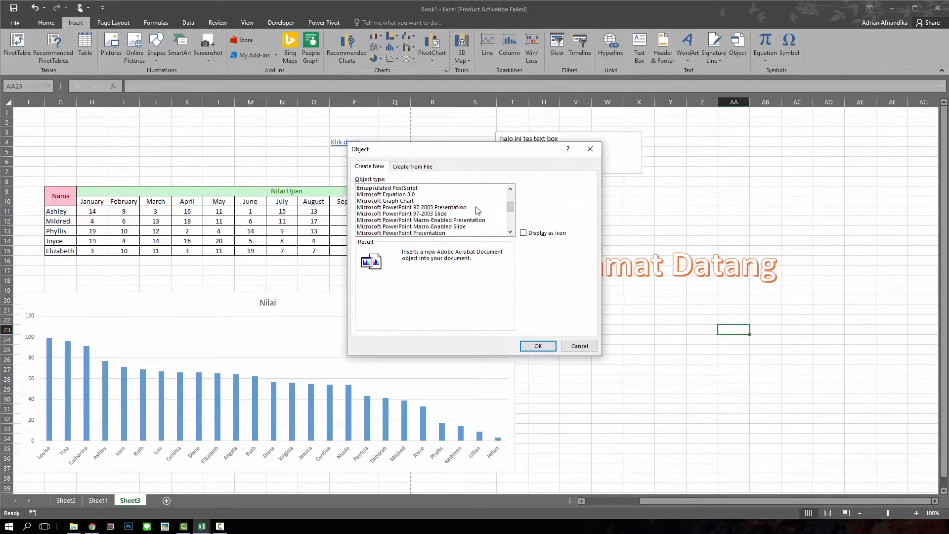
scroll(477, 210, up, 1)
scroll(477, 210, up, 1)
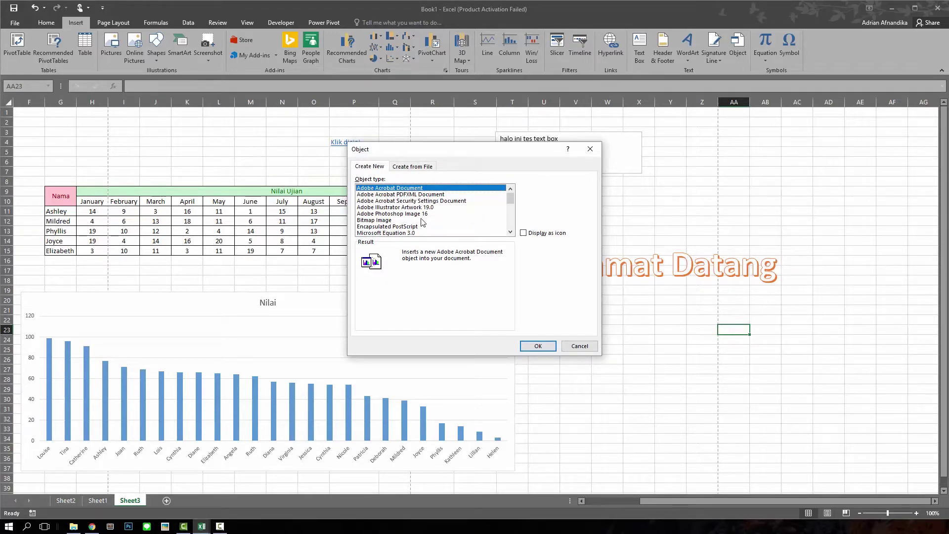
click(381, 221)
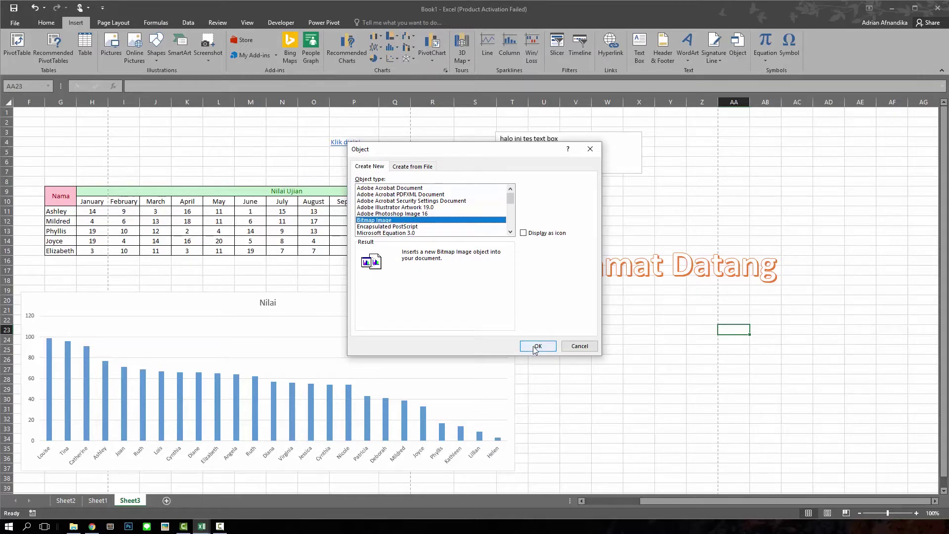
click(538, 346)
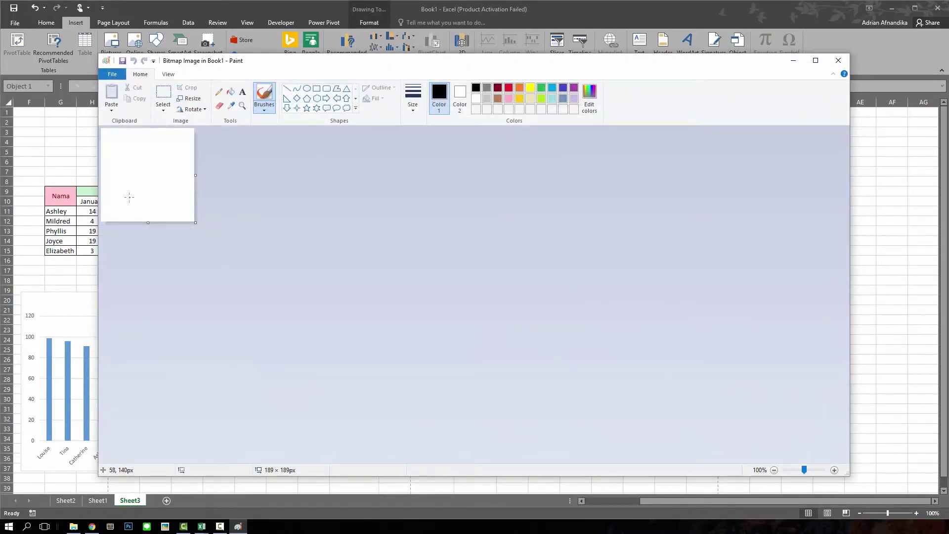
Draw a black looping freehand stroke in Paint and place the bitmap below the WordArt
drag(129, 197, 140, 155)
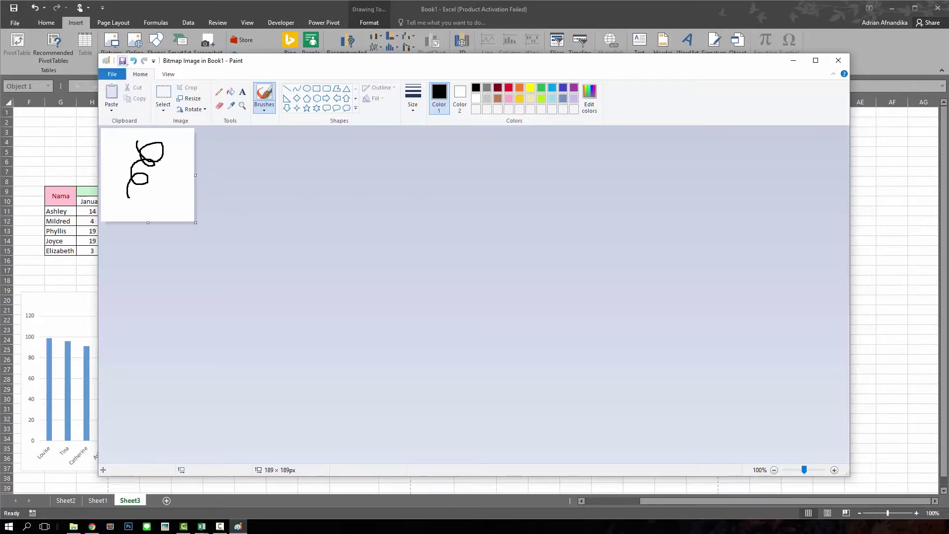
click(838, 60)
mouse_move(771, 369)
mouse_down()
mouse_move(609, 356)
mouse_move(629, 353)
mouse_up()
key(Escape)
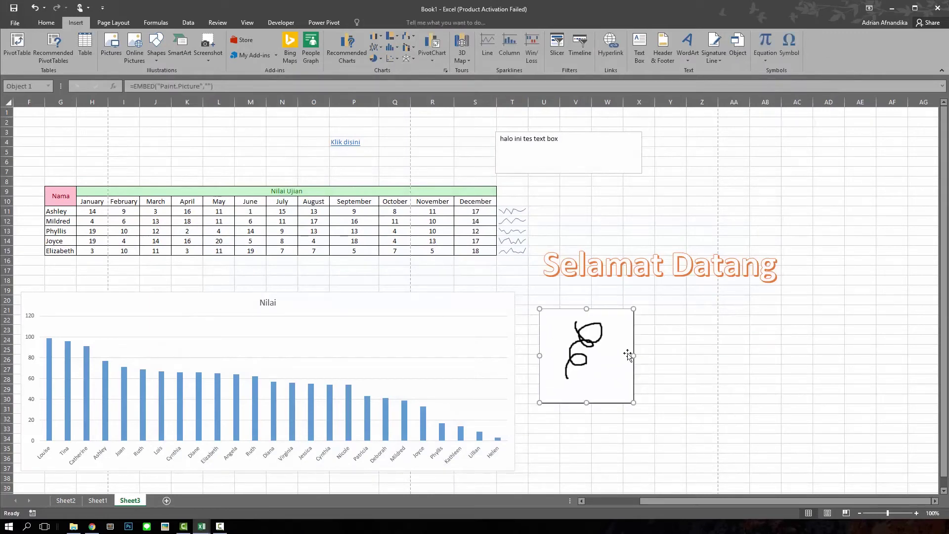
click(702, 348)
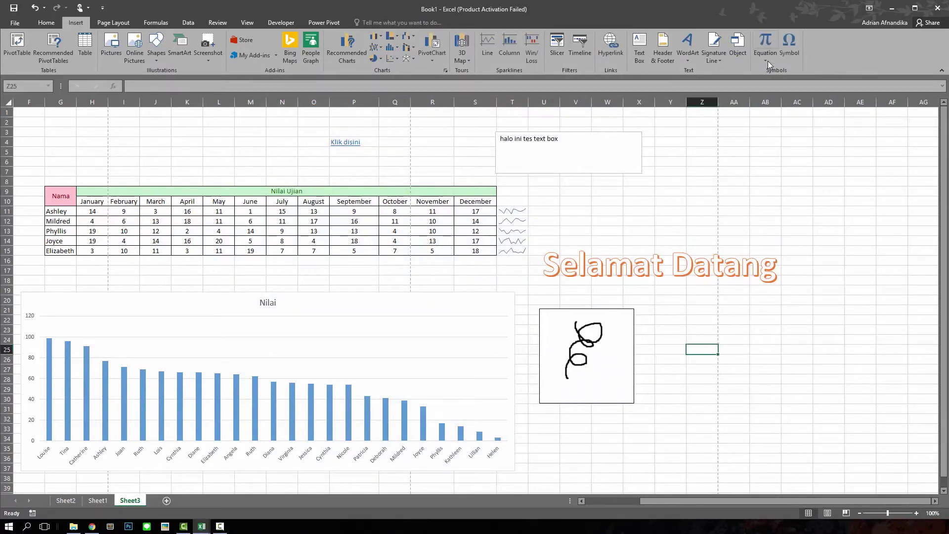
Insert the Pythagorean Theorem equation (a²+b²=c²) and place it beside the bitmap drawing
click(767, 61)
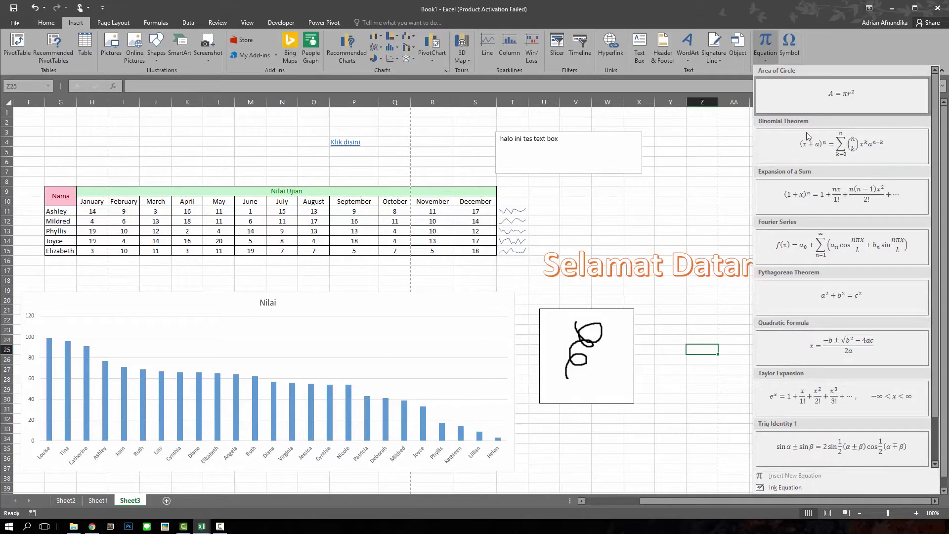
click(840, 302)
drag(821, 315, 492, 313)
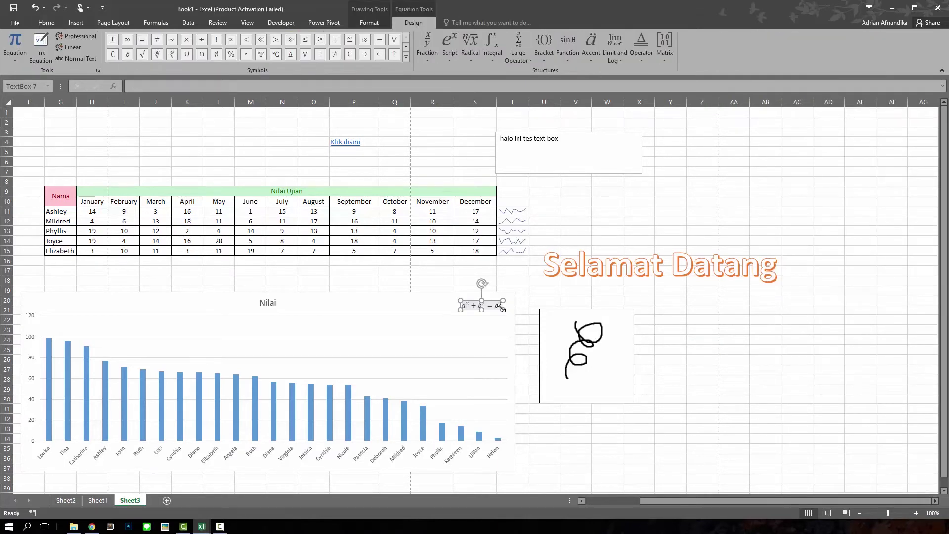
drag(492, 313, 696, 344)
click(697, 348)
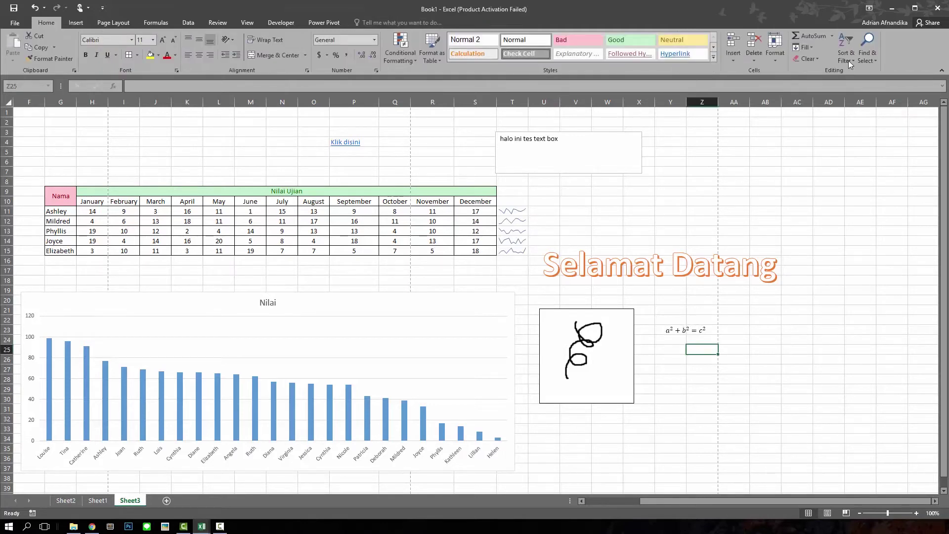
Insert the Fourier Series equation, type 'sdsd' into it, and move it below the Pythagorean one
click(76, 22)
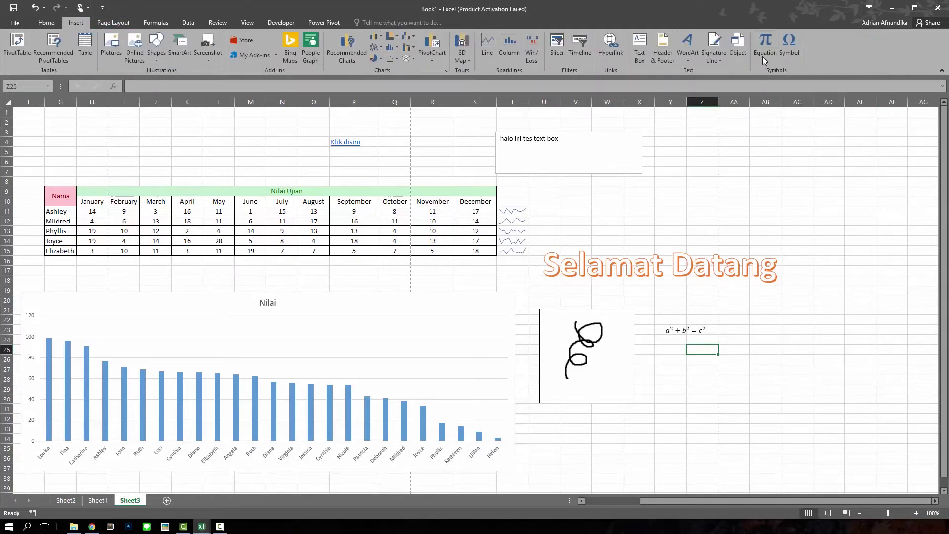
click(763, 59)
click(840, 247)
click(597, 323)
click(512, 301)
click(499, 301)
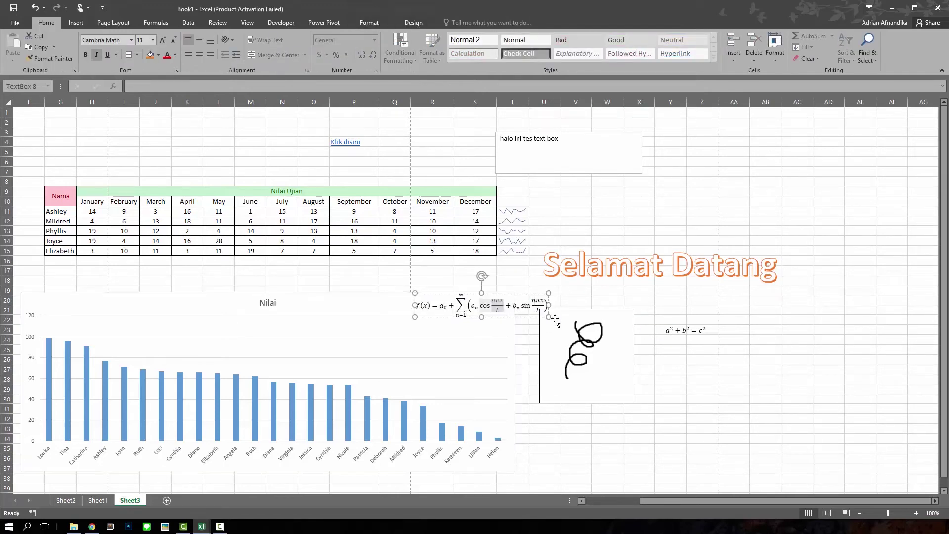
text(sdsd)
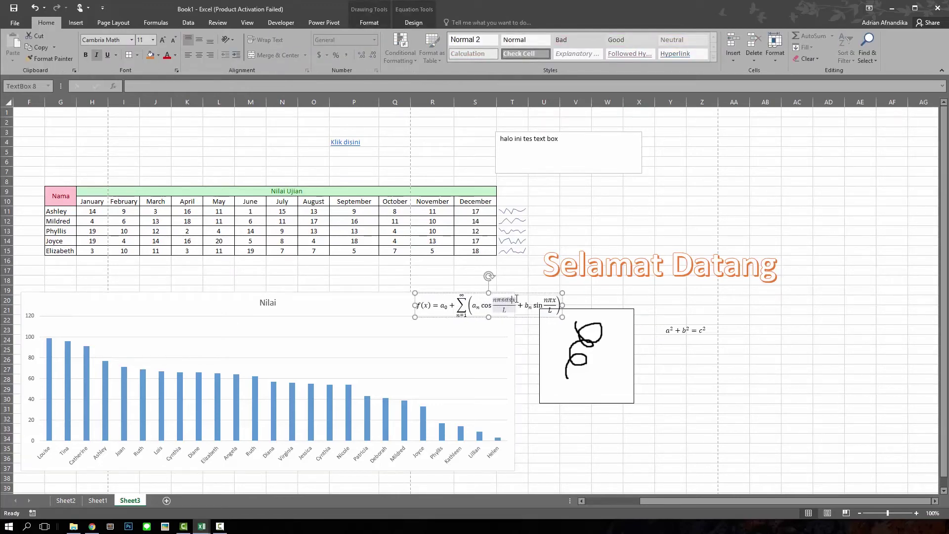
drag(494, 317, 749, 376)
click(828, 310)
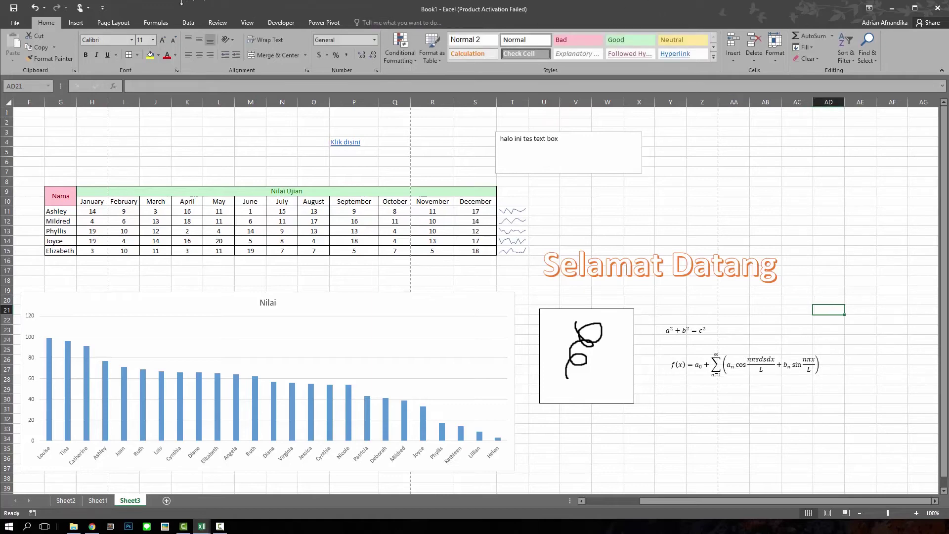
click(76, 23)
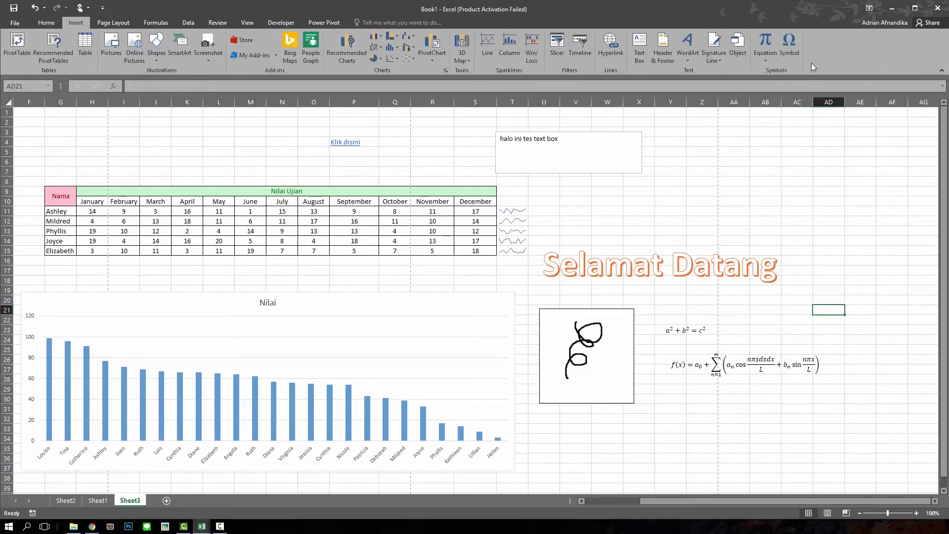
Insert β and then α into cell AD21 from the Symbol dialog's recently used symbols
click(797, 60)
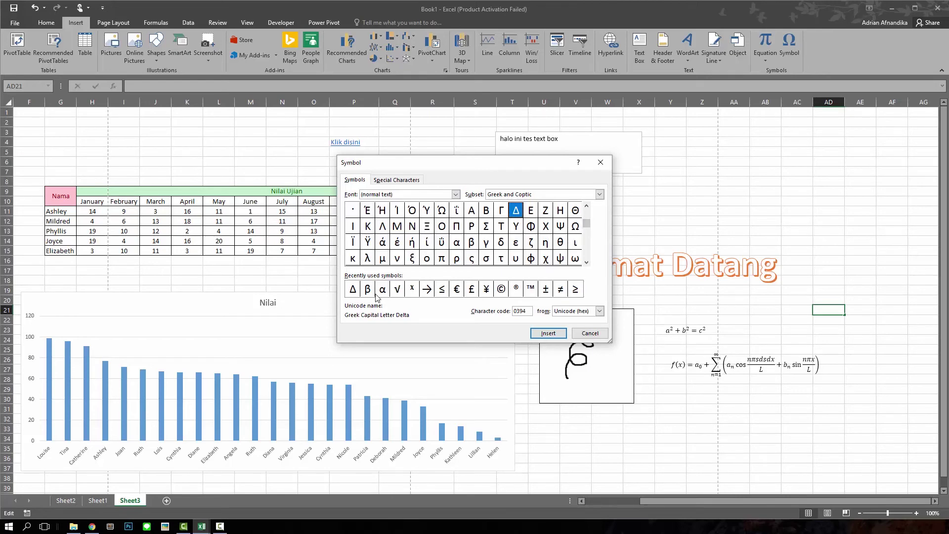
click(358, 292)
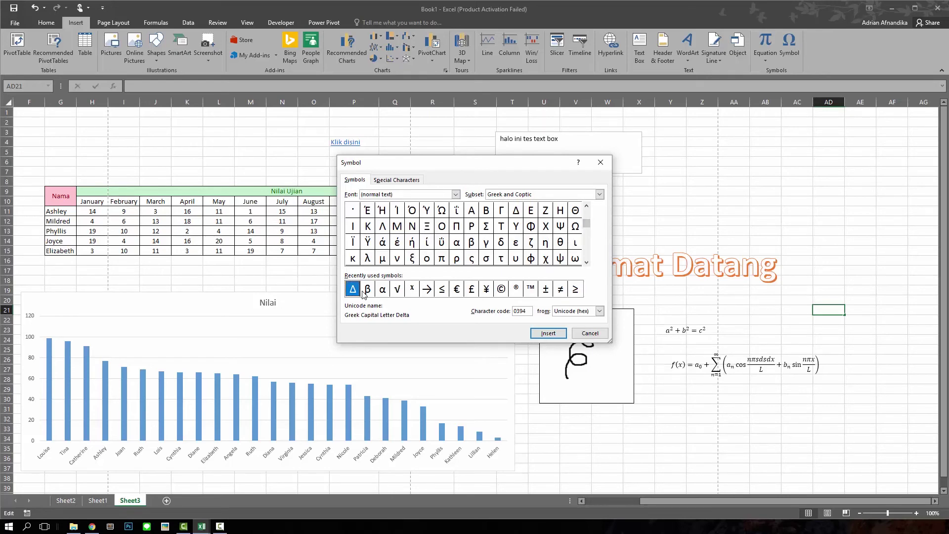
click(368, 289)
click(548, 333)
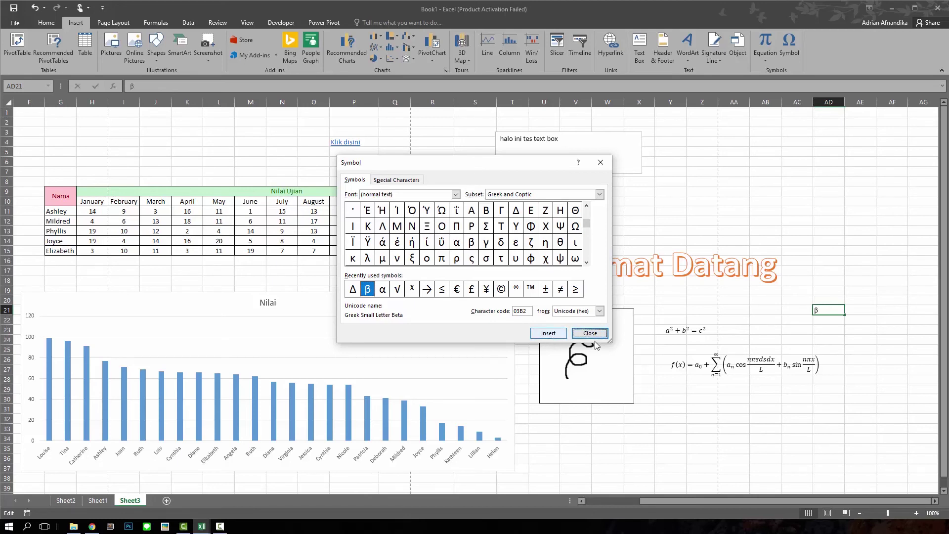
click(382, 289)
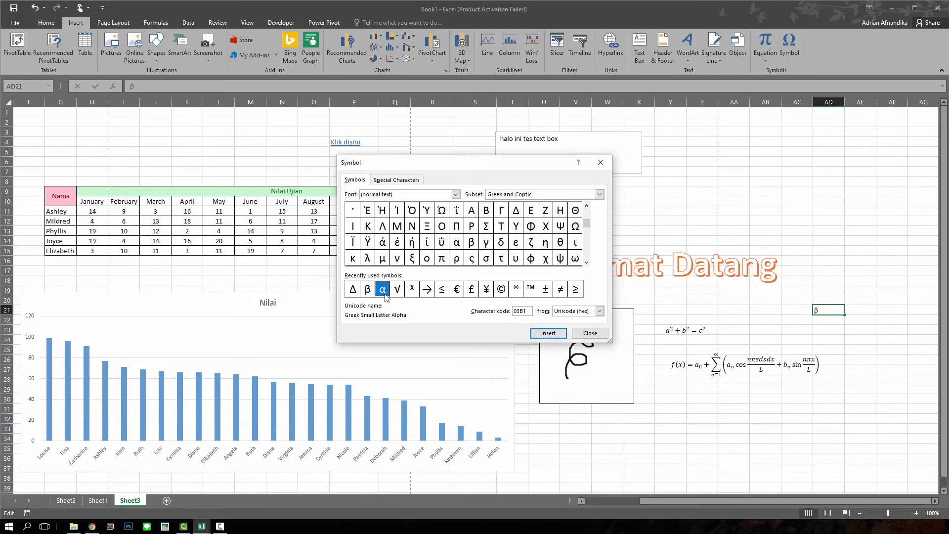
click(548, 333)
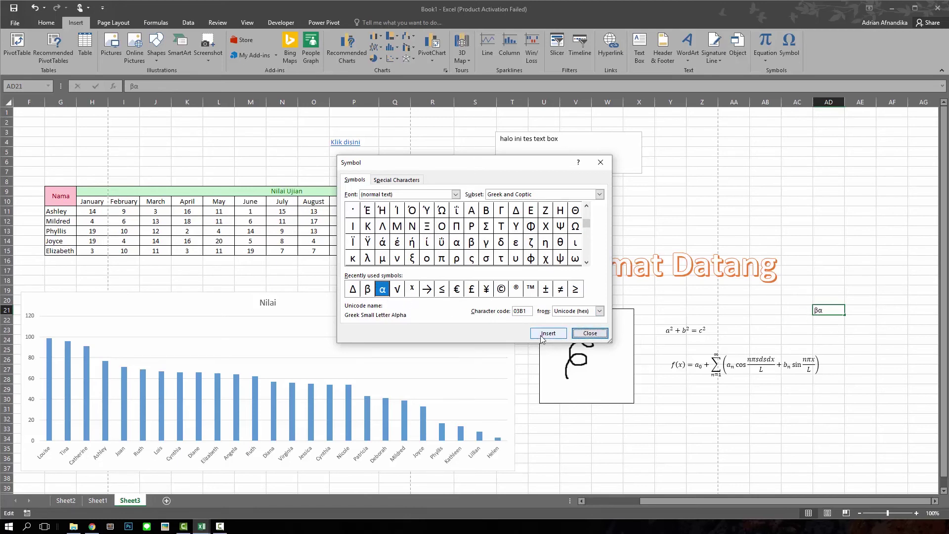